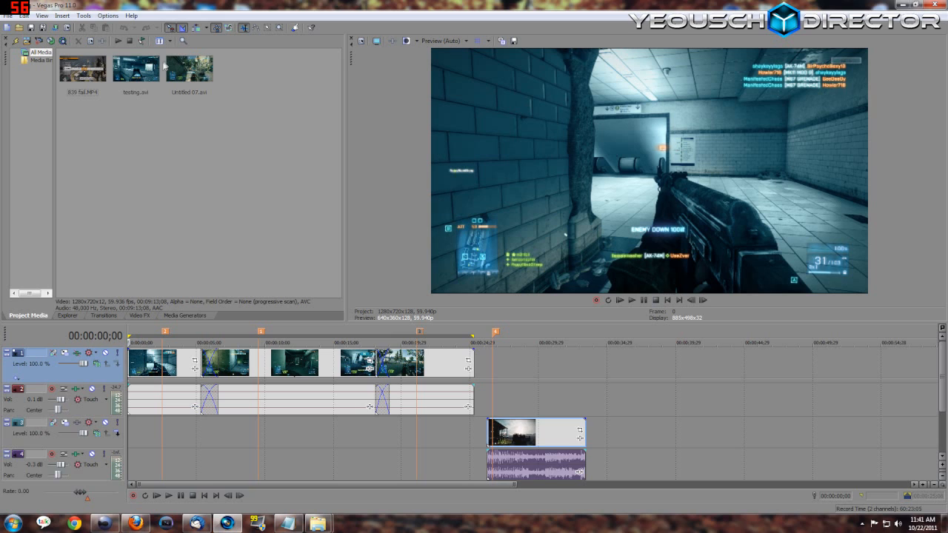
Check the video and audio properties of testing.avi, Untitled 07.avi and 839 fail.MP4 in the project media.
left_click(136, 74)
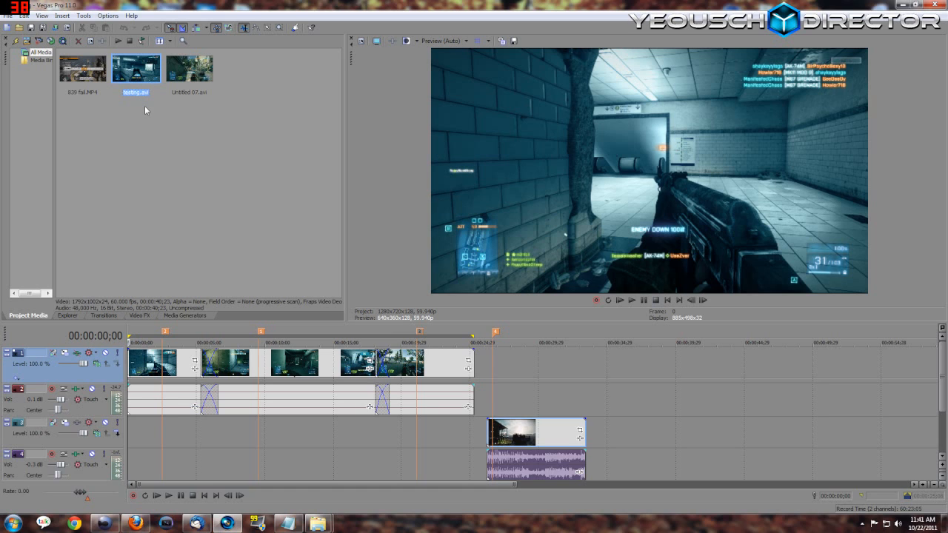
left_click(199, 88)
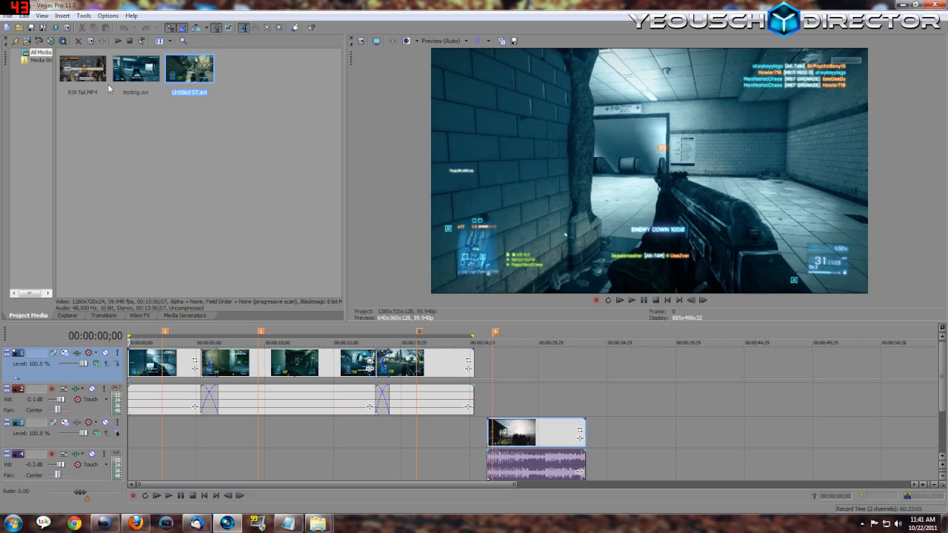
left_click(92, 73)
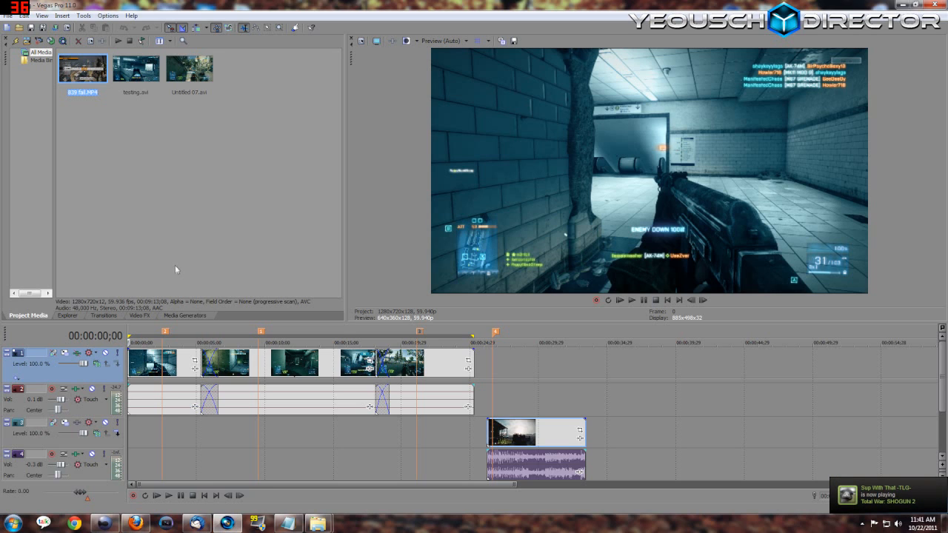
Start a new project and review its video settings for frame size, field order and frame rate.
left_click(10, 16)
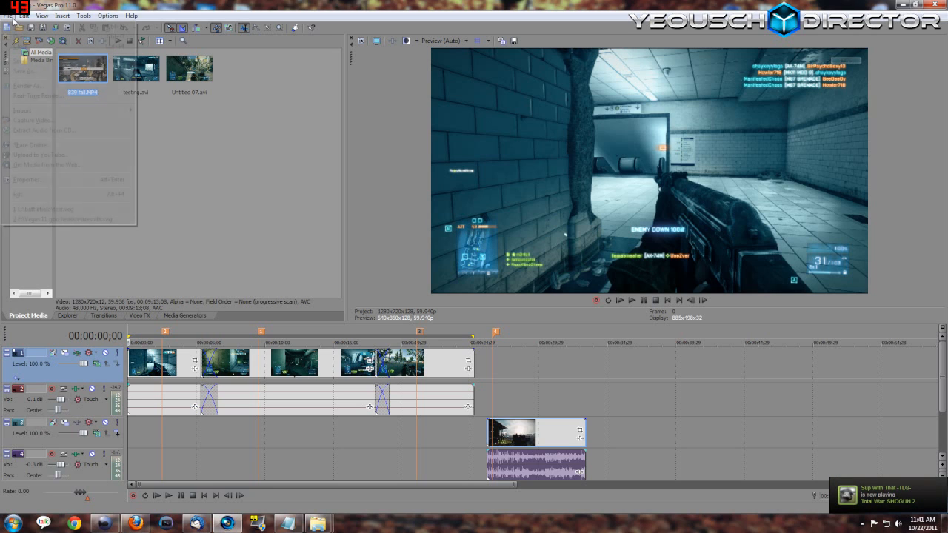
left_click(15, 28)
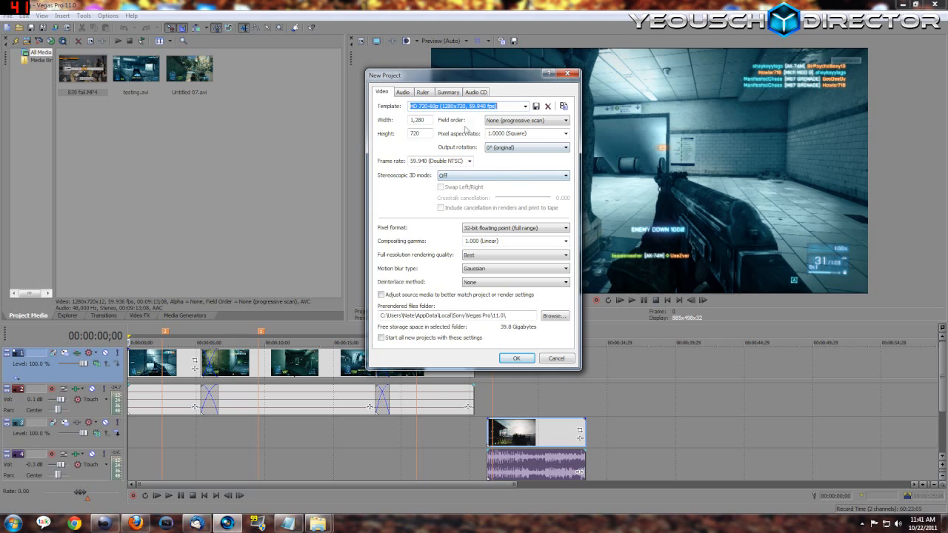
left_click(426, 133)
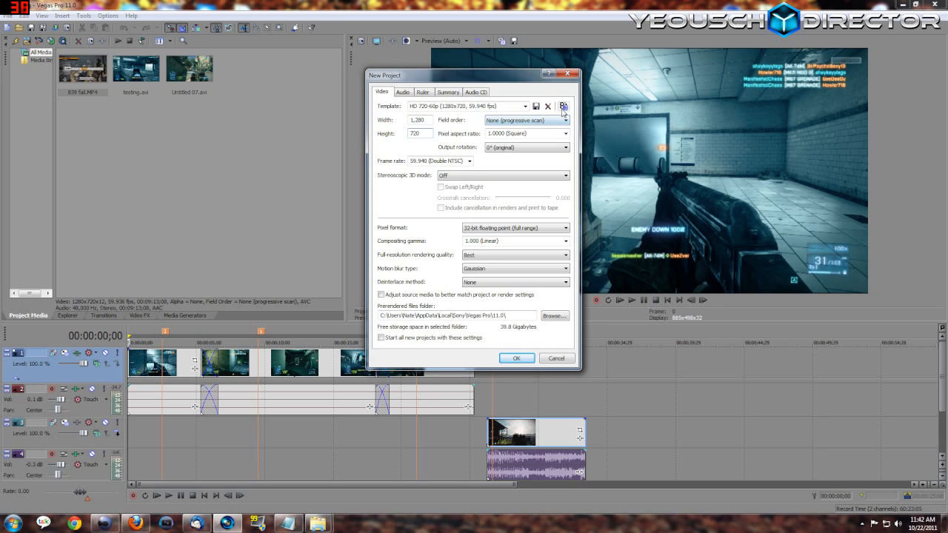
left_click(553, 122)
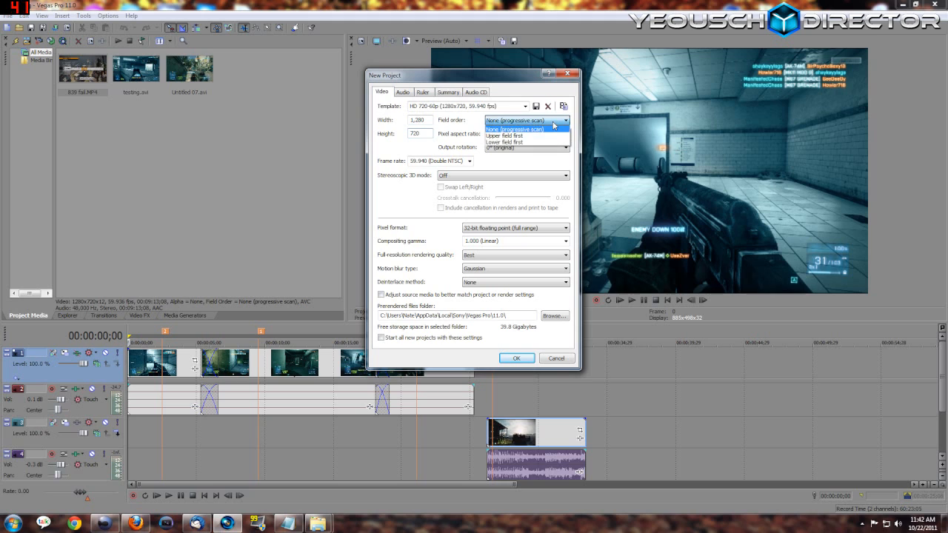
left_click(553, 128)
key("Tab")
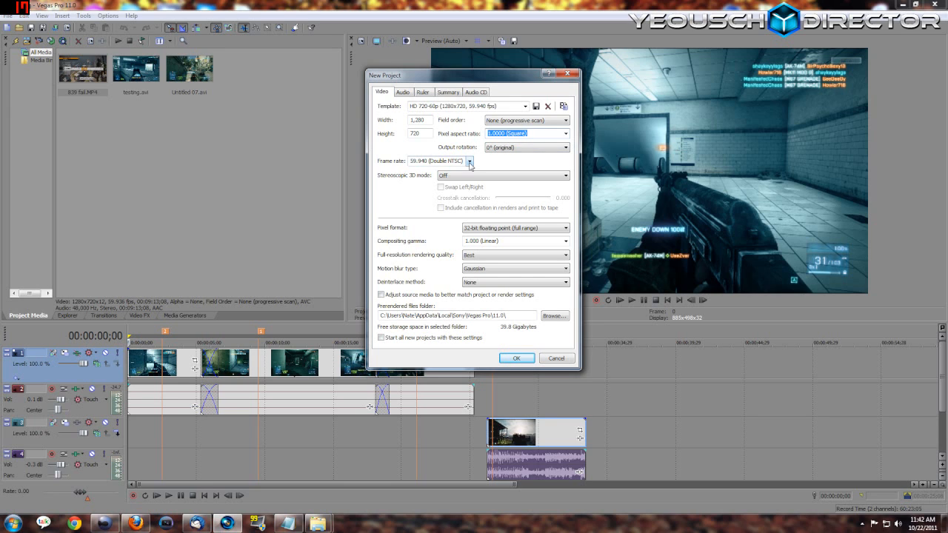
left_click(469, 161)
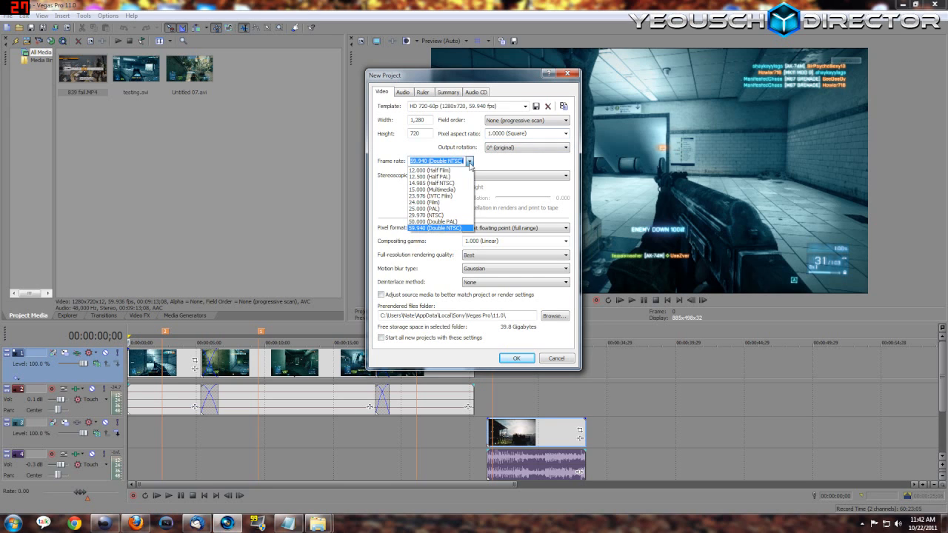
left_click(469, 161)
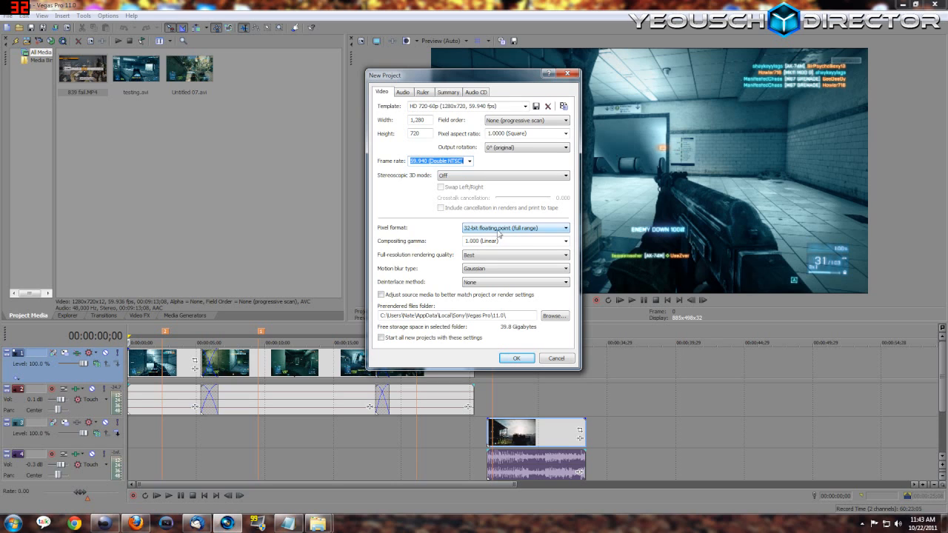
Review the pixel format, full-resolution rendering quality and motion blur type options for the new project.
left_click(563, 229)
left_click(563, 229)
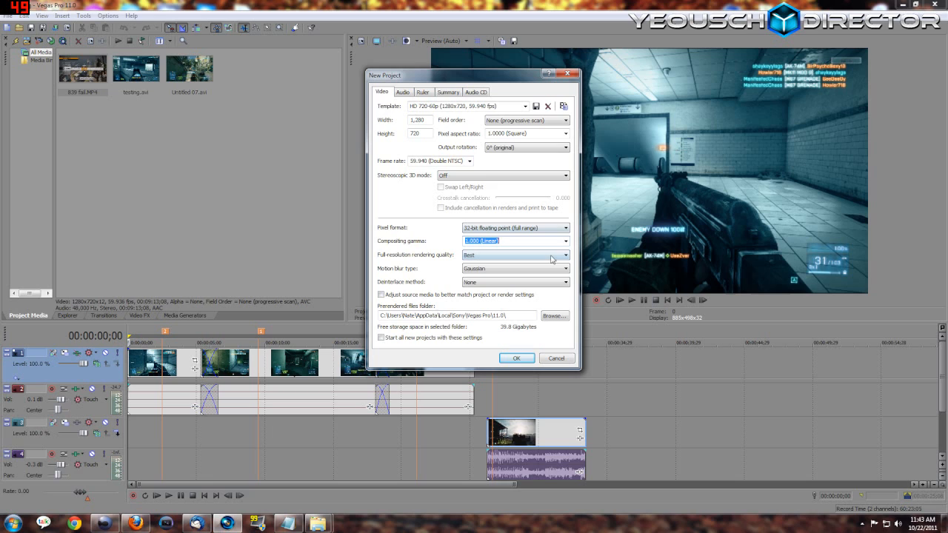
left_click(547, 257)
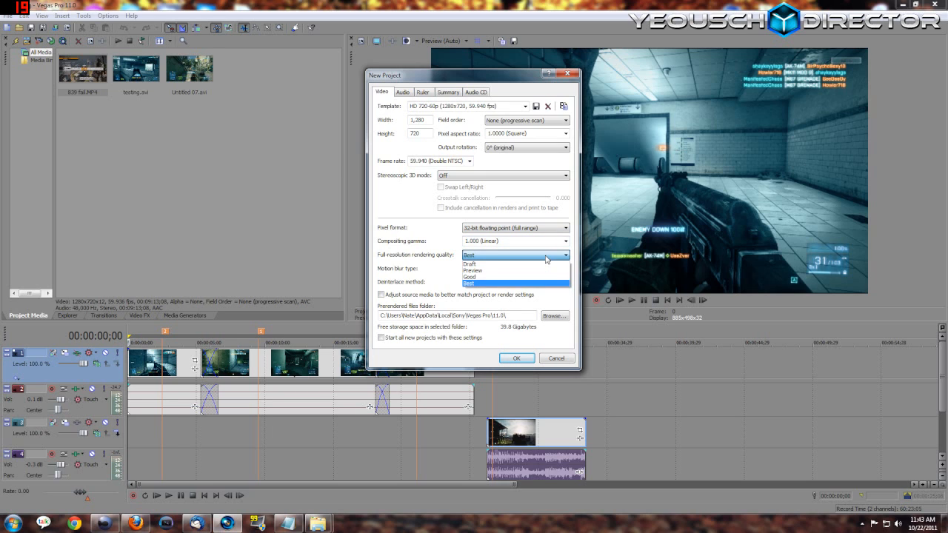
left_click(527, 283)
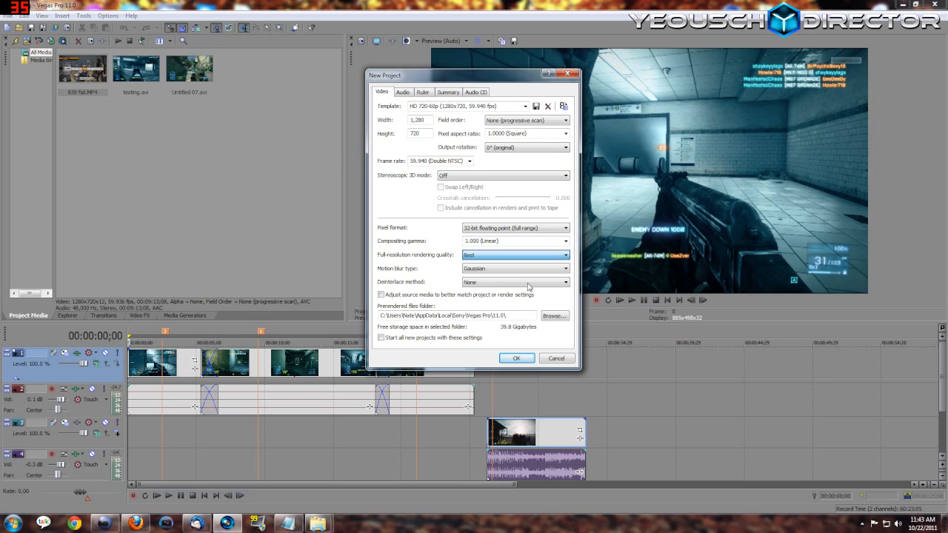
left_click(532, 272)
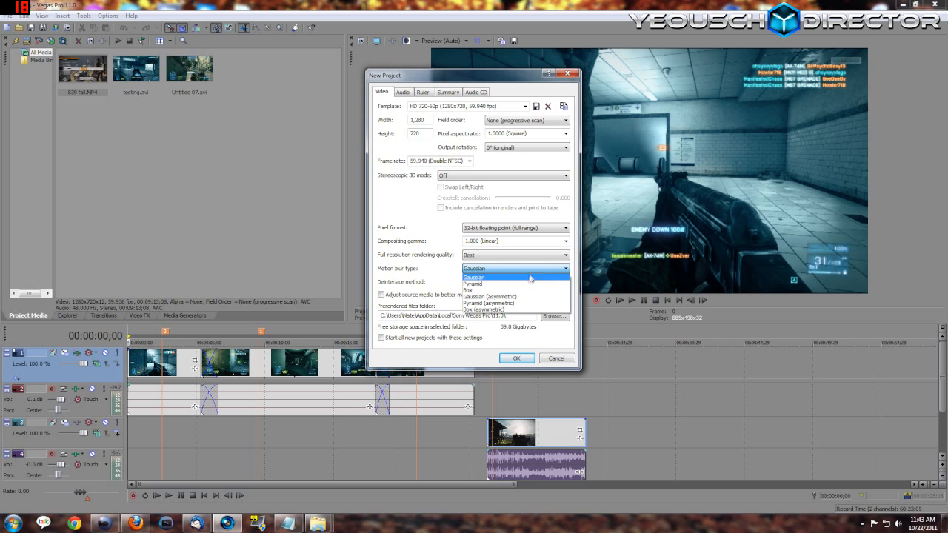
left_click(528, 279)
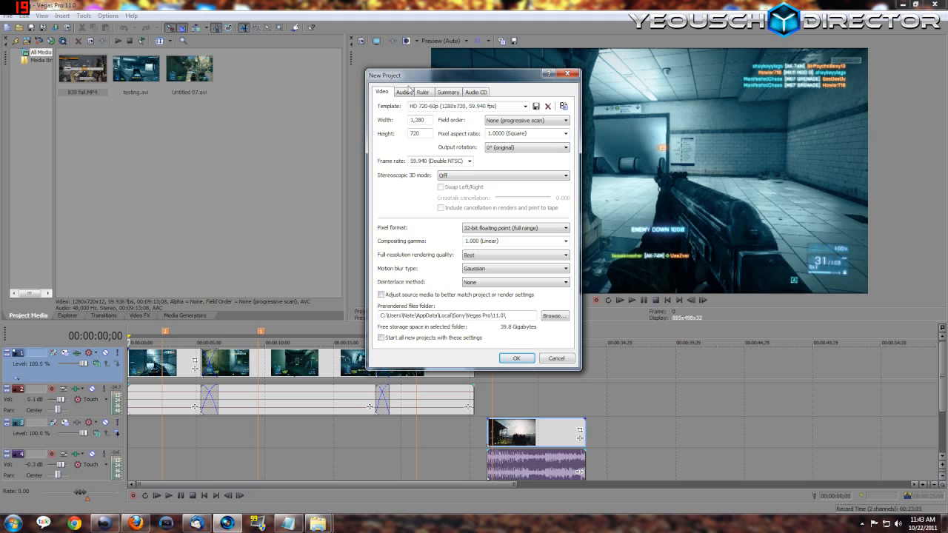
Review the new project's audio settings for master bus mode and sample rate, and close without creating the project.
left_click(404, 92)
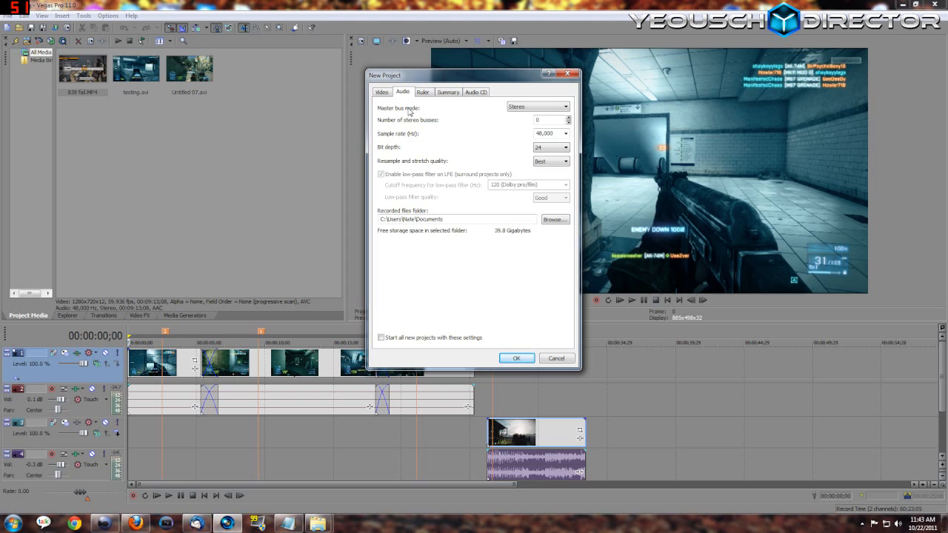
left_click(566, 107)
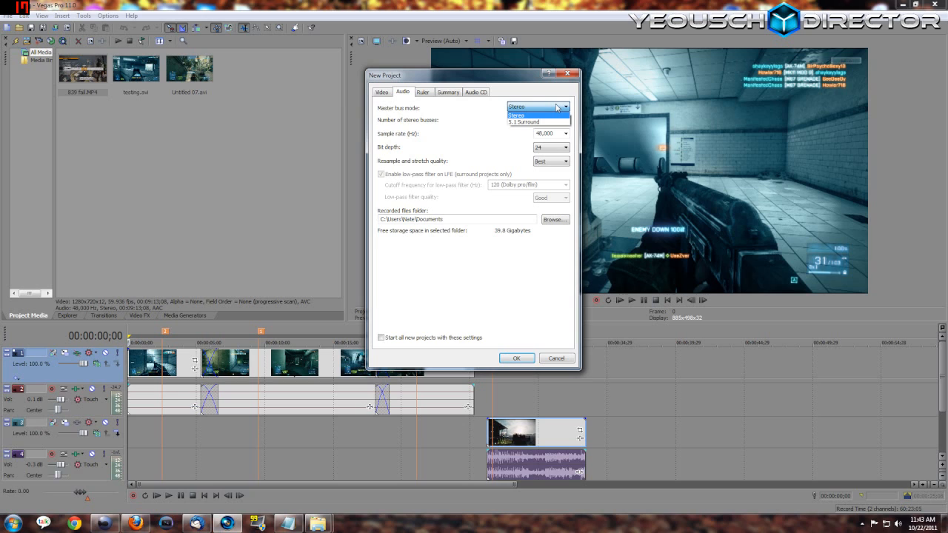
left_click(557, 107)
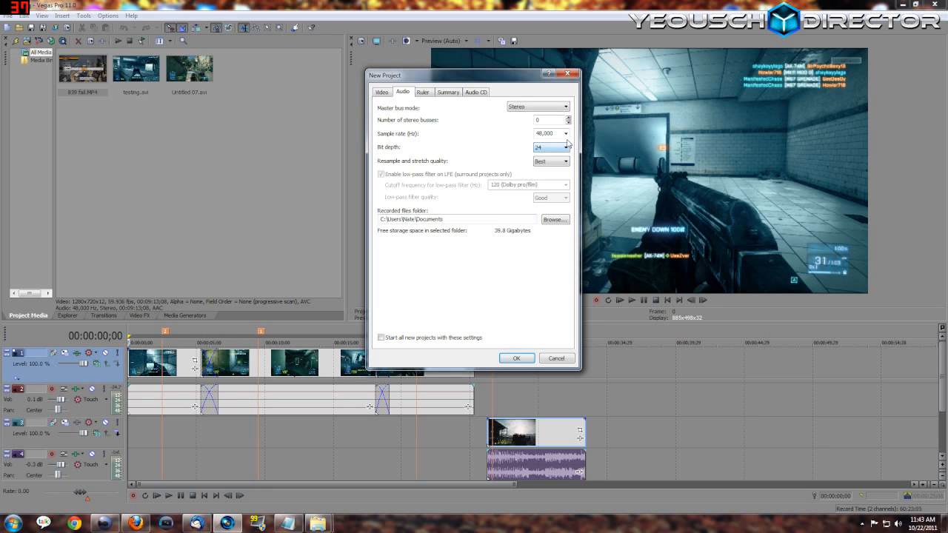
left_click(566, 134)
left_click(554, 360)
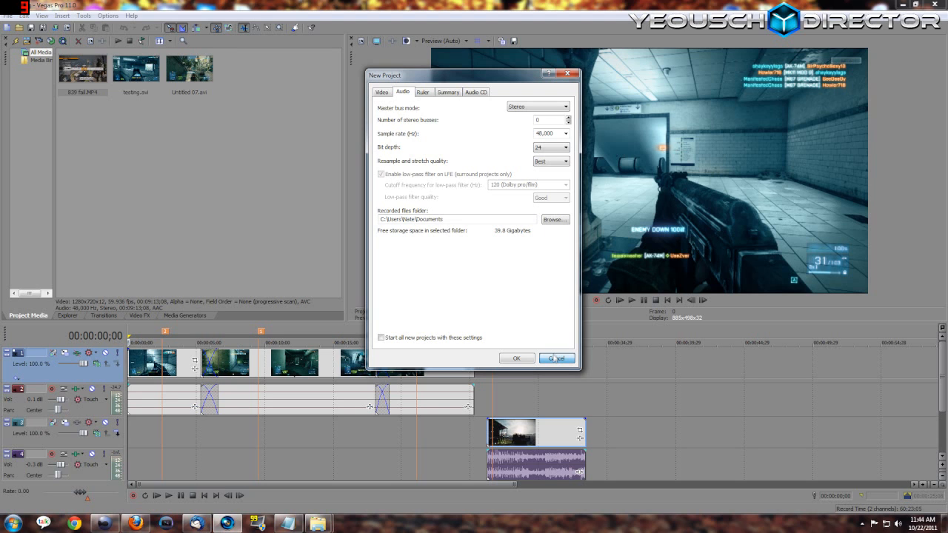
left_click(554, 358)
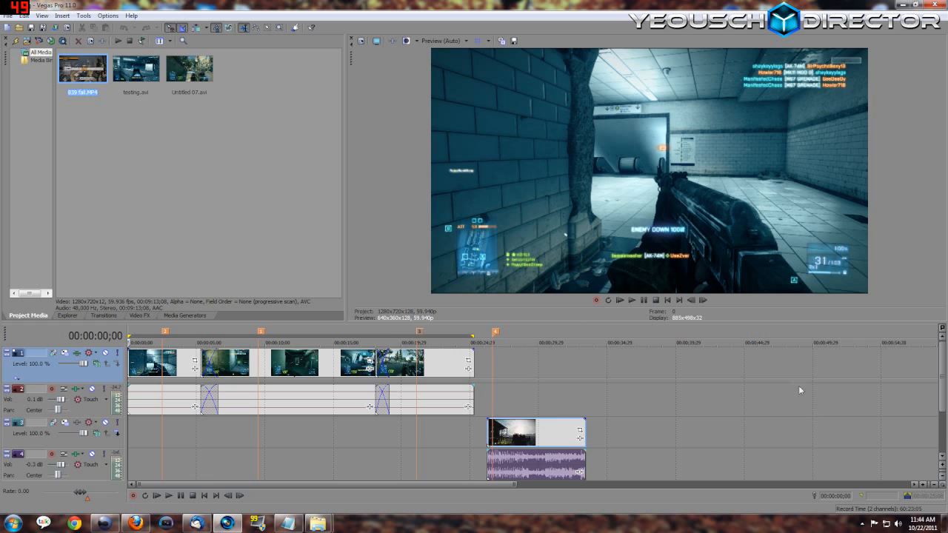
View 839 fail.MP4 in the Trimmer and check the general preference that loads media files into the Trimmer instead of tracks.
double_click(90, 81)
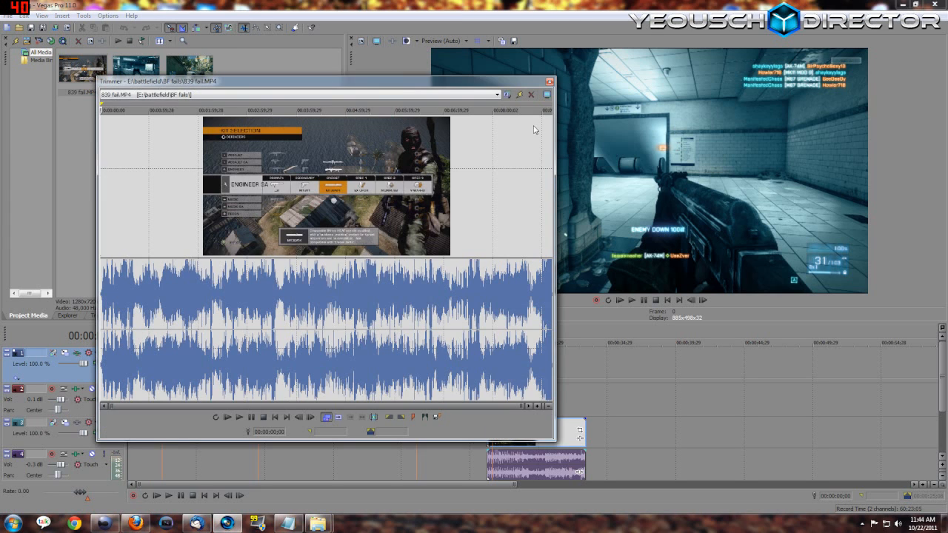
left_click(550, 82)
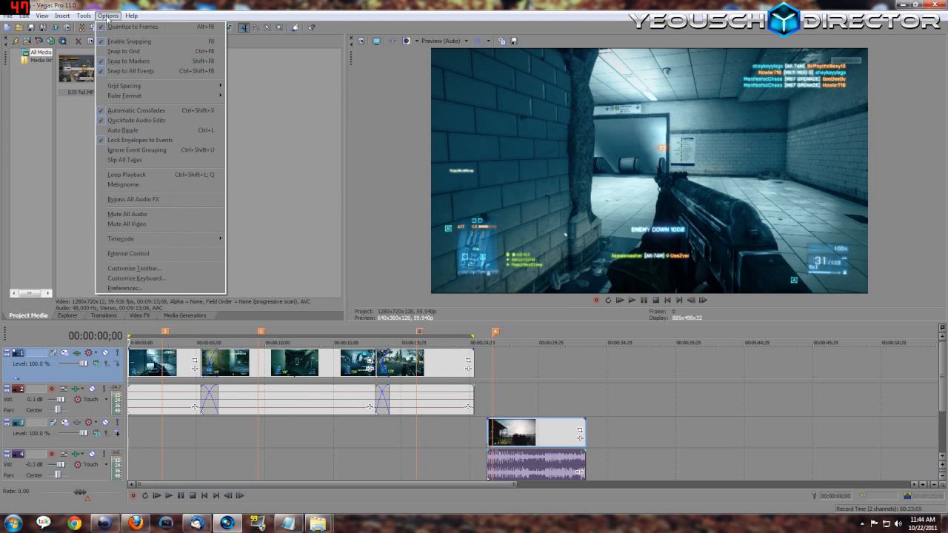
left_click(148, 289)
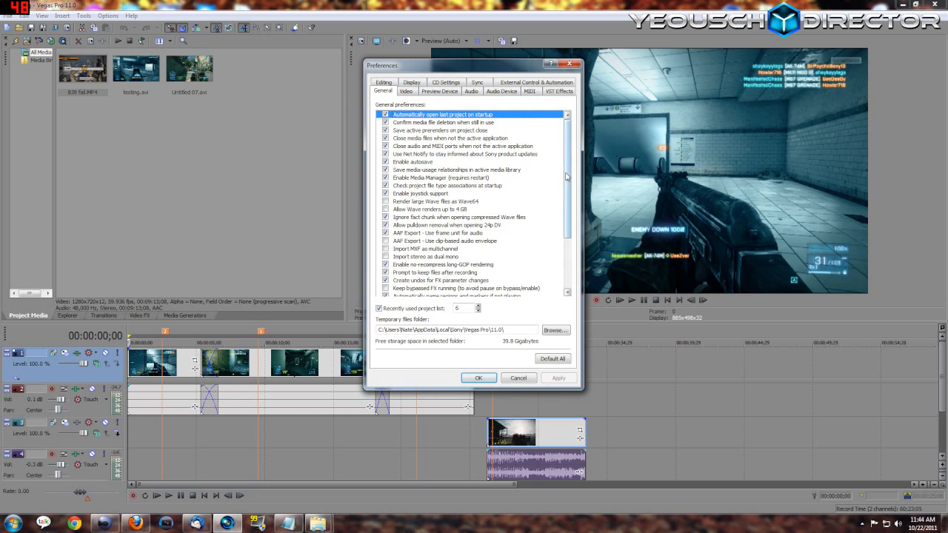
scroll(558, 182, "down", 3)
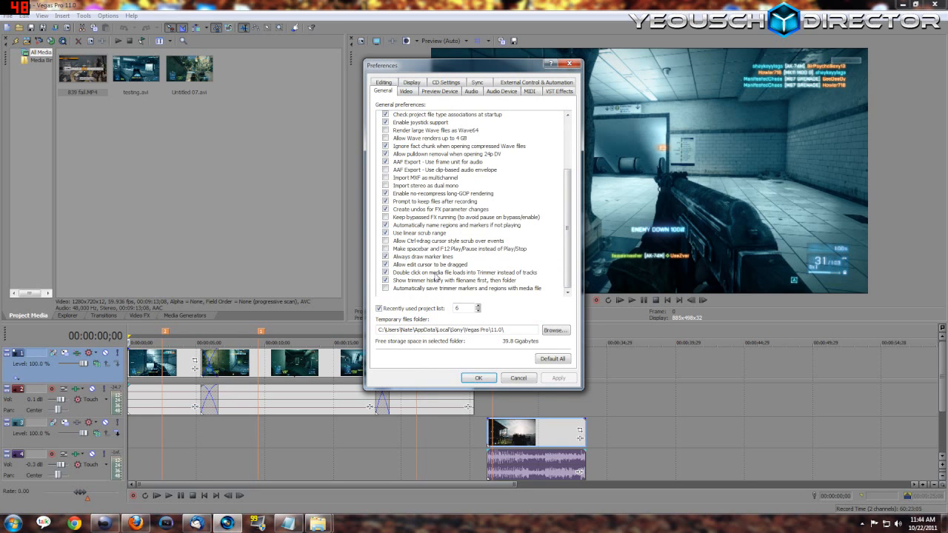
left_click(517, 378)
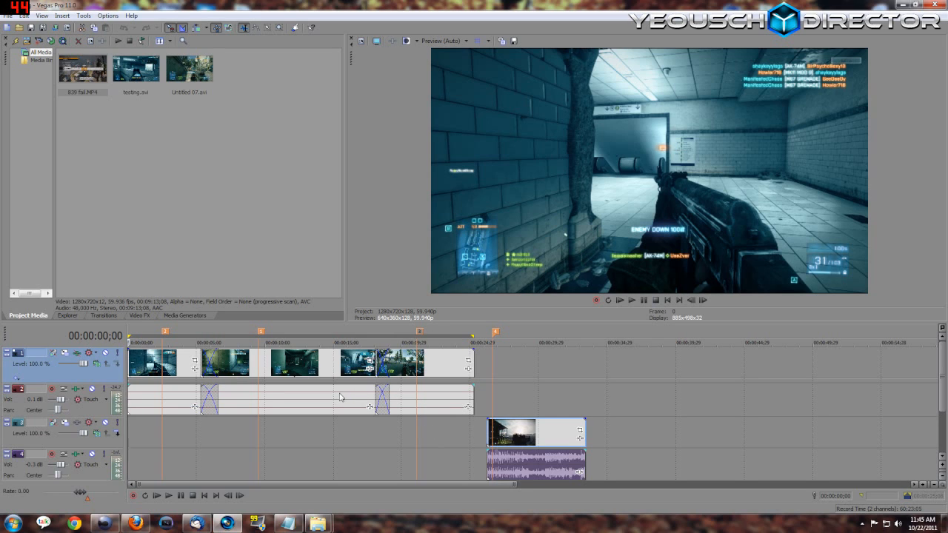
Step frame by frame forward and back through the first crossfade on the top video track.
left_click(199, 364)
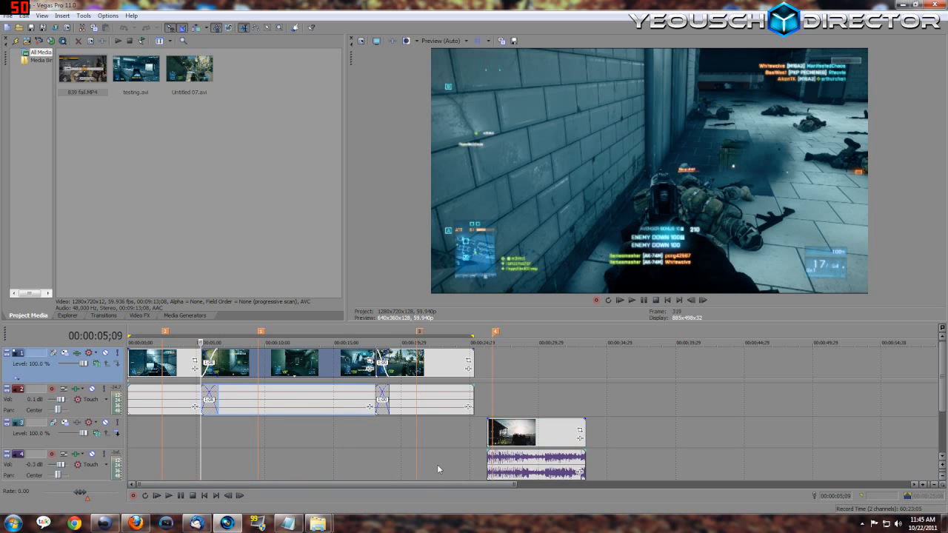
key("Right")
key("Right")
key("Right")
key("Right")
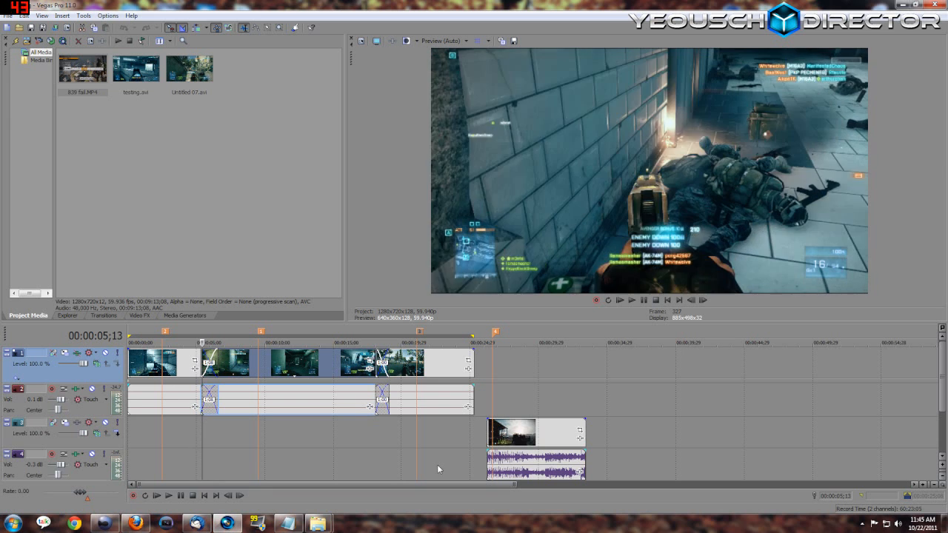
key("Right")
key("Right")
key("Right")
key("Right")
key("Right")
key("Right")
key("Right")
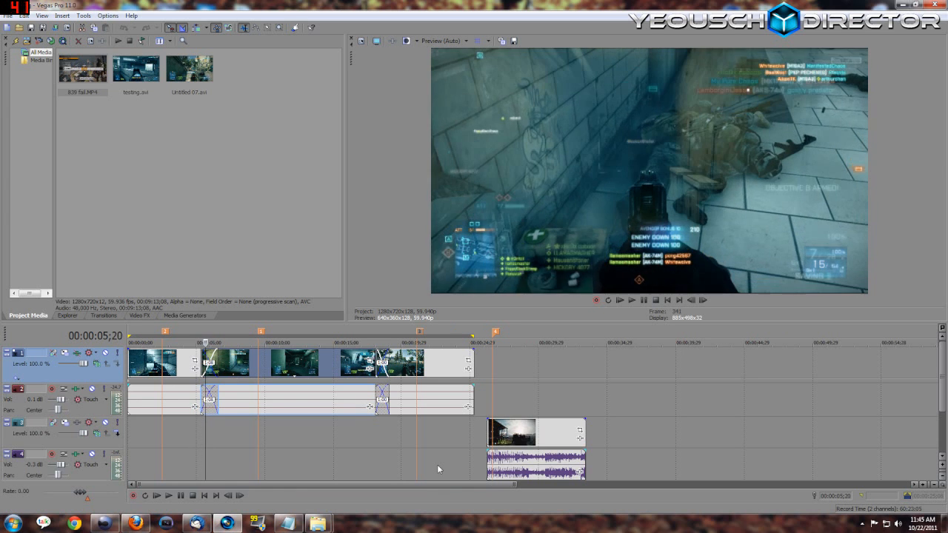
key("Right")
key("Right")
key("Right")
key("Right")
key("Right")
key("Right")
key("Right")
key("Right")
key("Right")
key("Right")
key("Right")
key("Right")
key("Right")
key("Right")
key("Right")
key("Right")
key("Right")
key("Right")
key("Right")
key("Right")
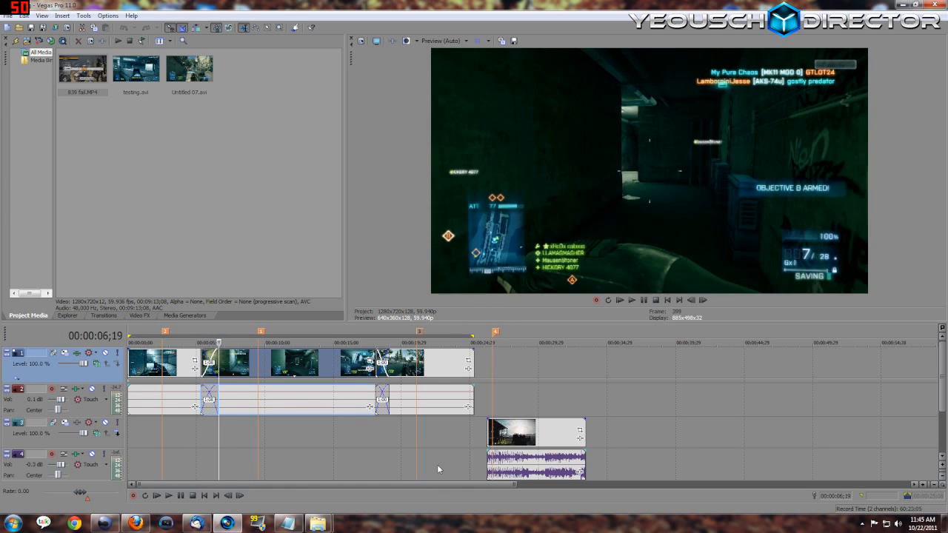
key("Left")
key("Left")
key("Left")
key("Left")
key("Left")
key("Left")
key("Left")
key("Left")
key("Left")
key("Left")
key("Left")
key("Left")
key("Left")
key("Left")
key("Left")
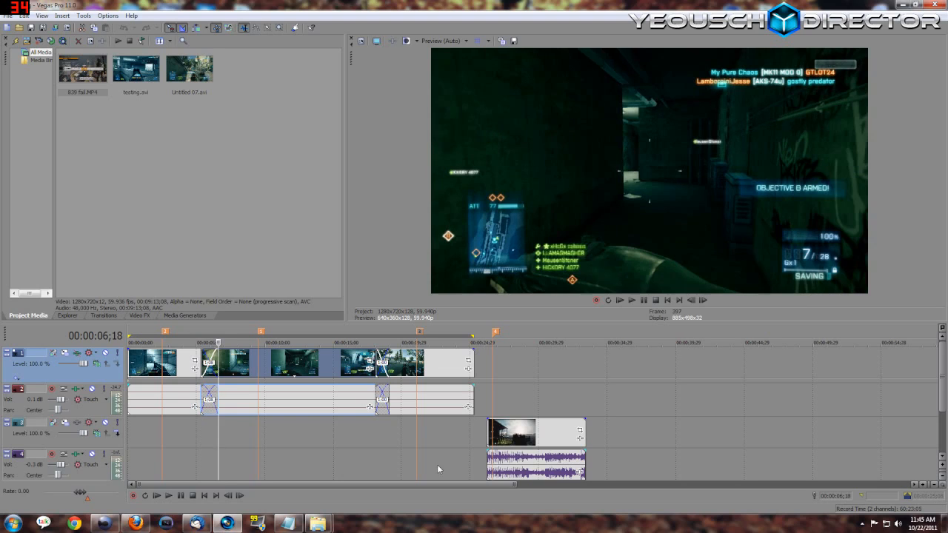
key("Left")
key("Left")
key("Left")
key("Left")
key("Left")
key("Left")
key("Left")
key("Left")
key("Left")
key("Left")
key("Left")
key("Left")
key("Left")
key("Left")
key("Left")
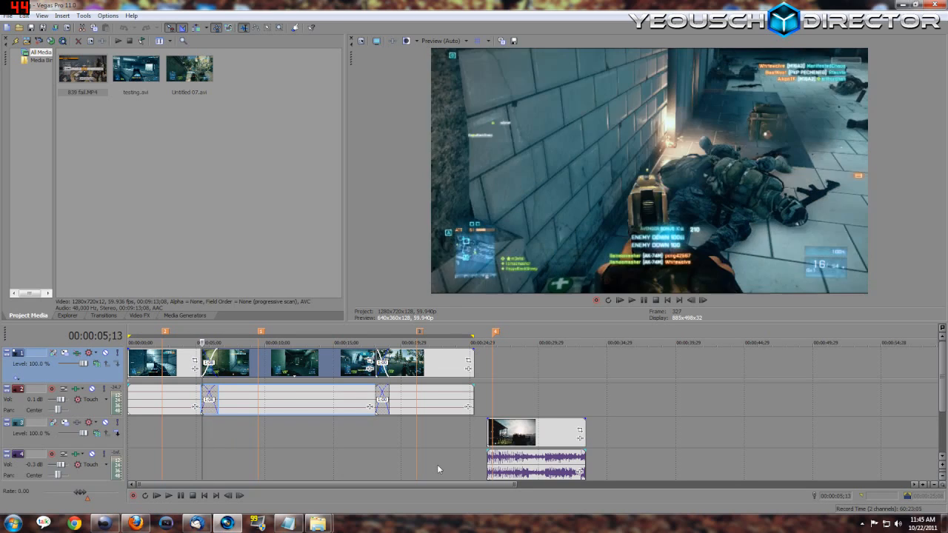
key("Right")
key("Right")
key("Right")
key("Right")
key("Right")
key("Right")
key("Right")
key("Right")
key("Right")
key("Right")
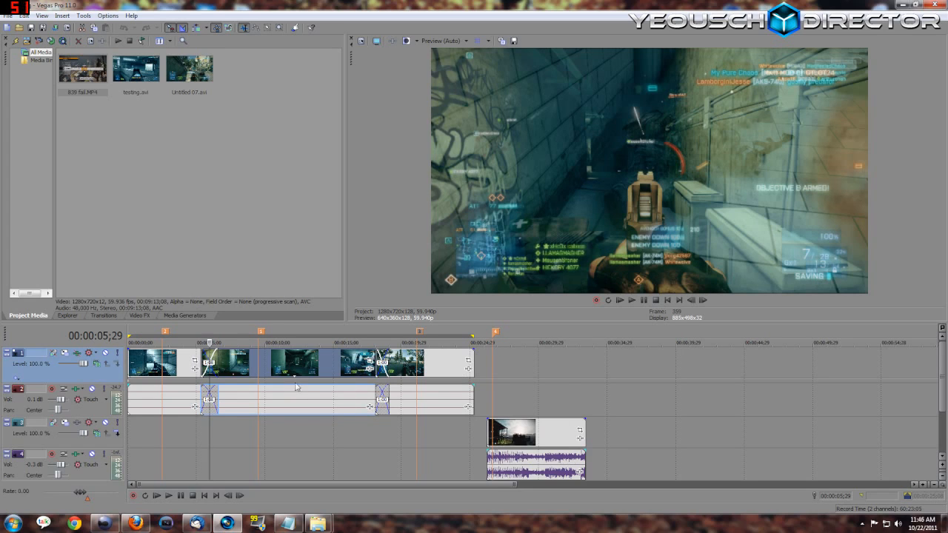
Look over the list of available transitions and return to the project media.
mouse_move(294, 367)
left_mouse_down()
mouse_move(368, 383)
mouse_move(629, 385)
mouse_move(293, 381)
left_mouse_up()
left_click(117, 316)
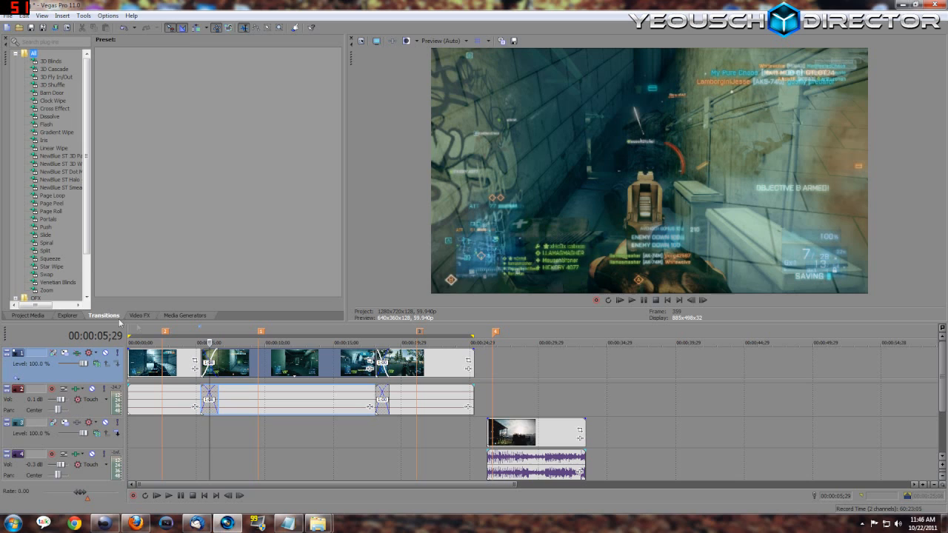
left_click(27, 316)
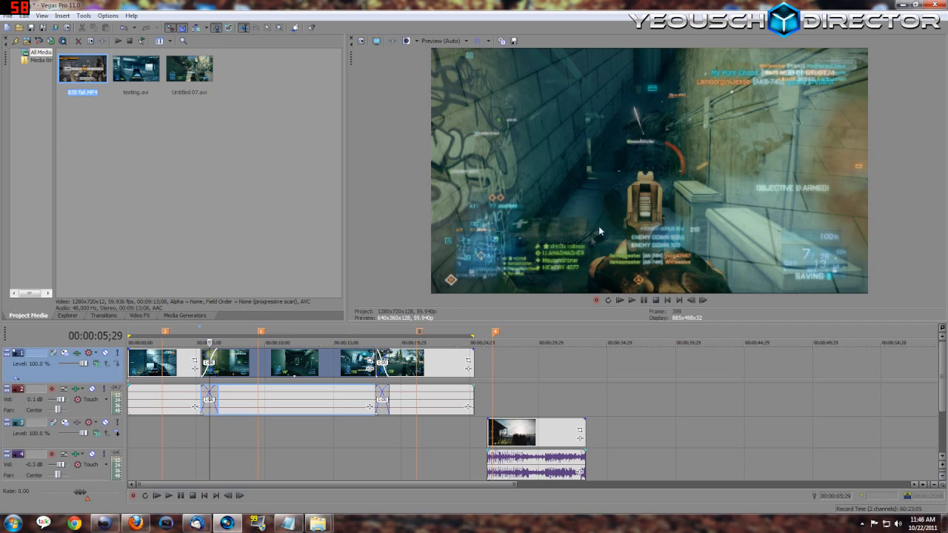
Place the playhead near marker 4 at the start of the clip on the third track.
left_click(494, 340)
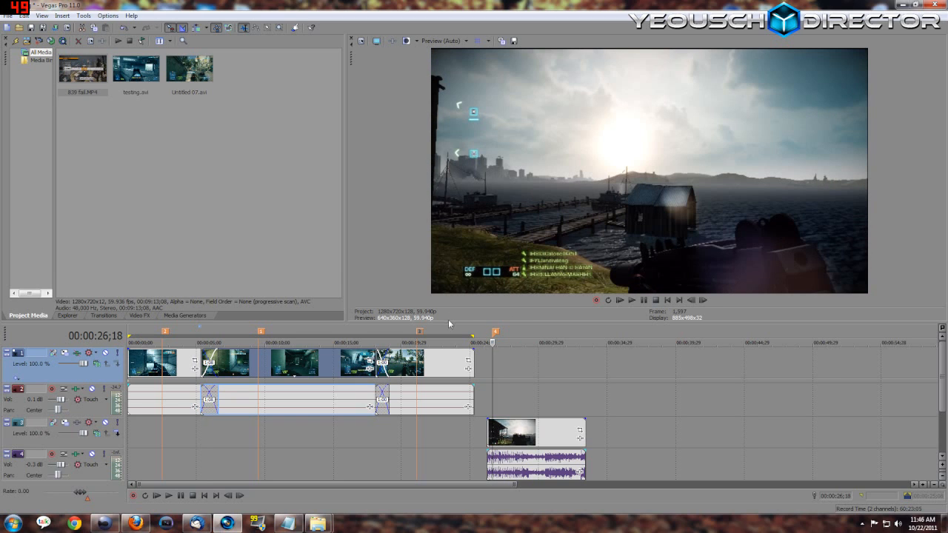
Resize the split between the video preview and the timeline, leaving the preview slightly larger with the tracks still in view.
left_click_drag(451, 327, 398, 415)
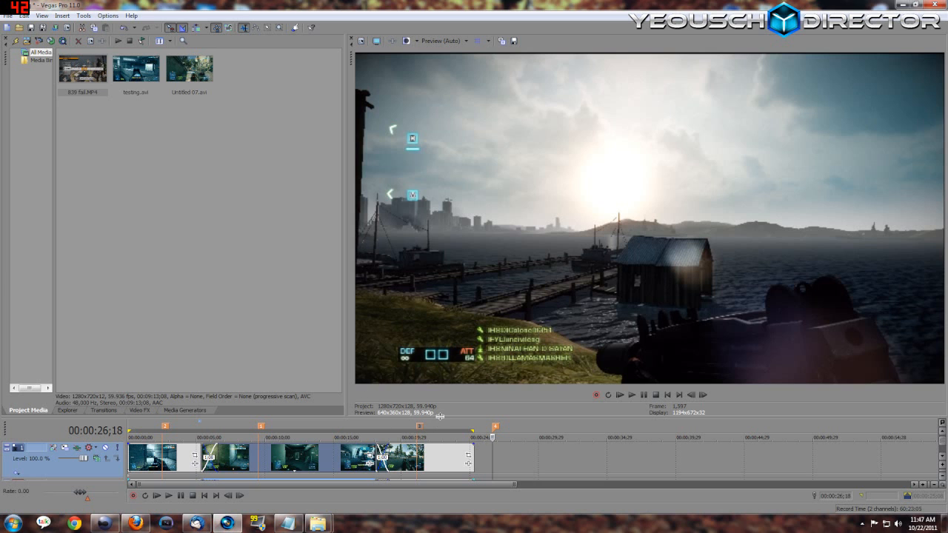
left_click_drag(440, 415, 434, 332)
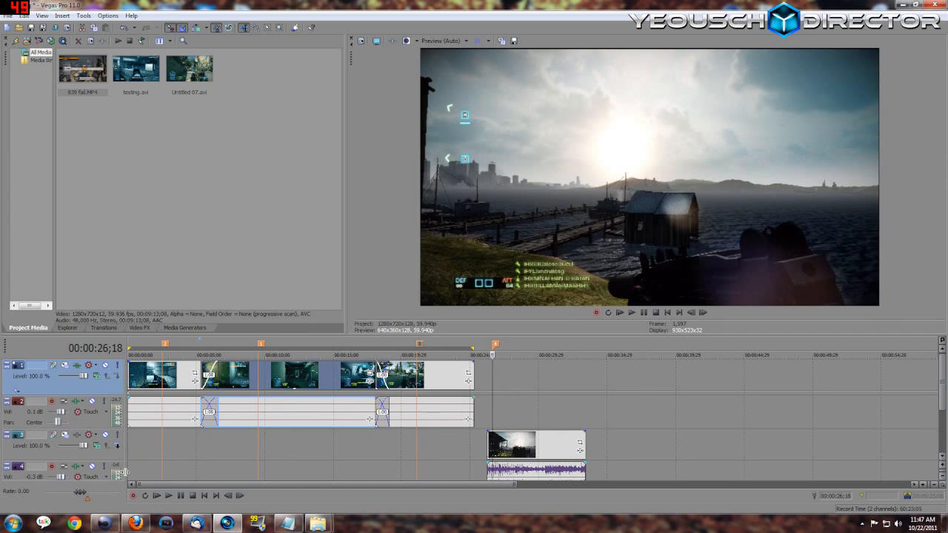
Open Track Motion for track 3 and set its position to X 2 and Y 1.
left_click(64, 436)
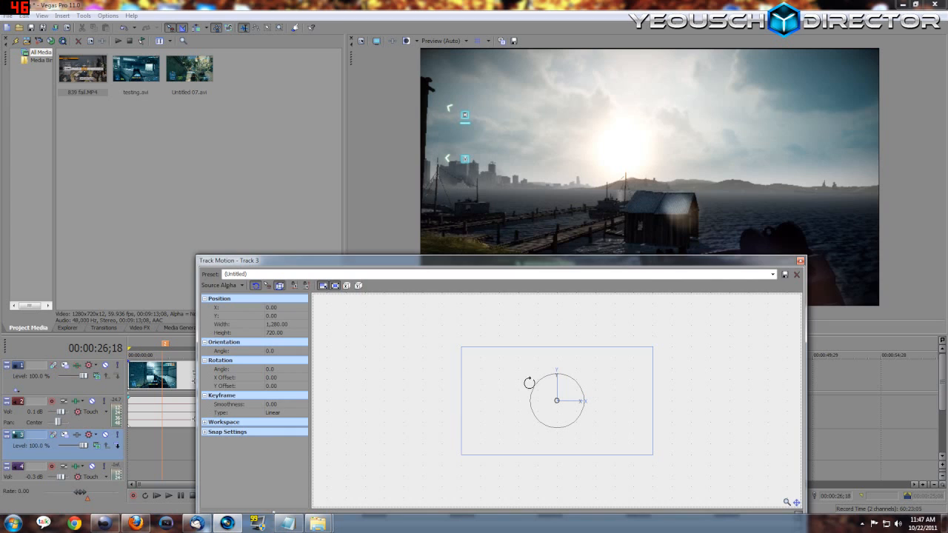
left_click(800, 261)
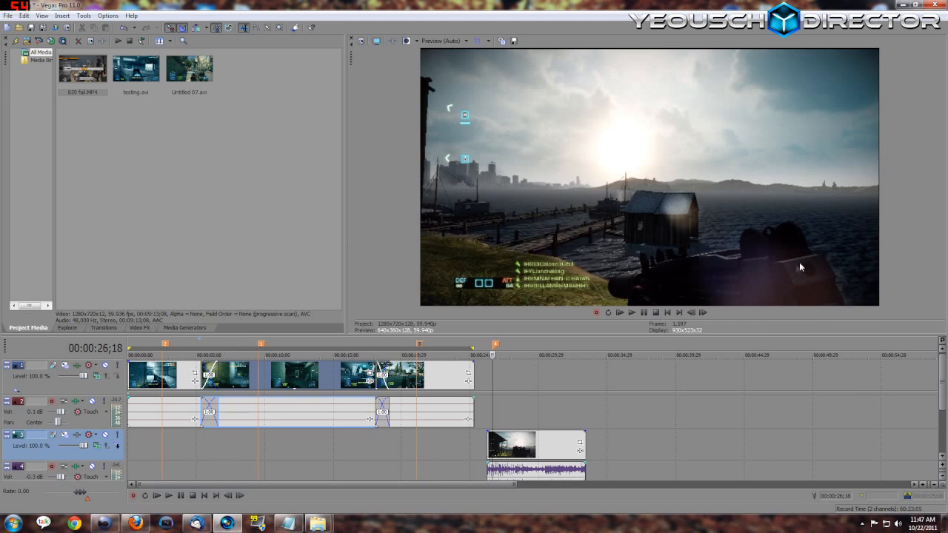
left_click(64, 436)
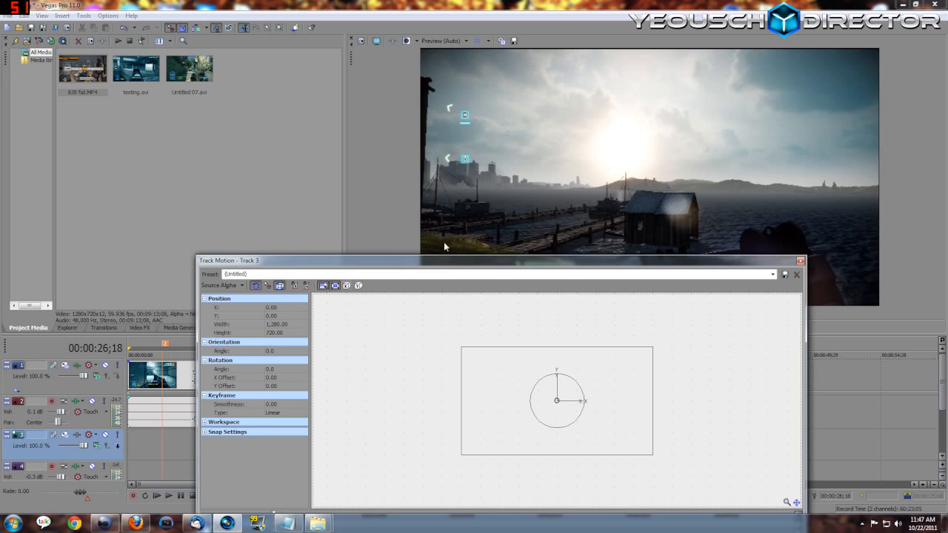
left_click_drag(439, 261, 274, 133)
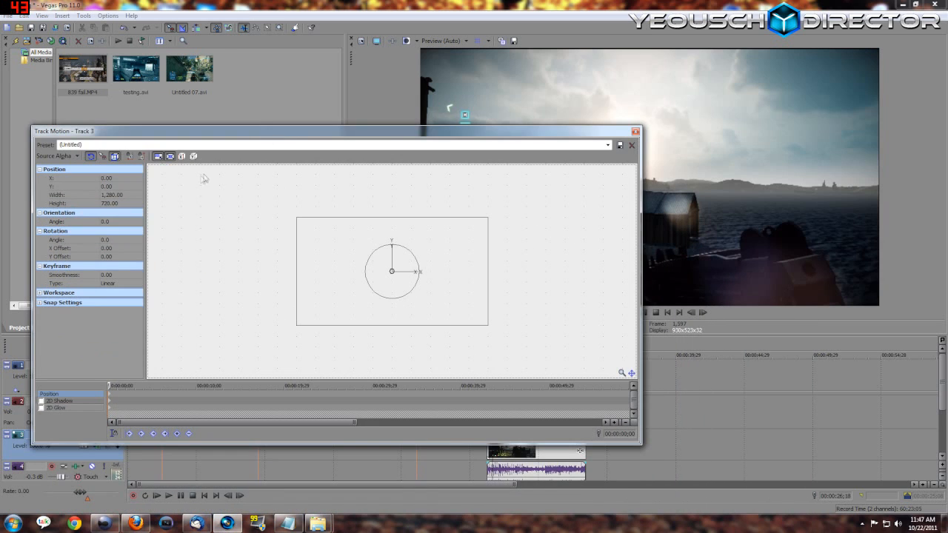
left_click(127, 178)
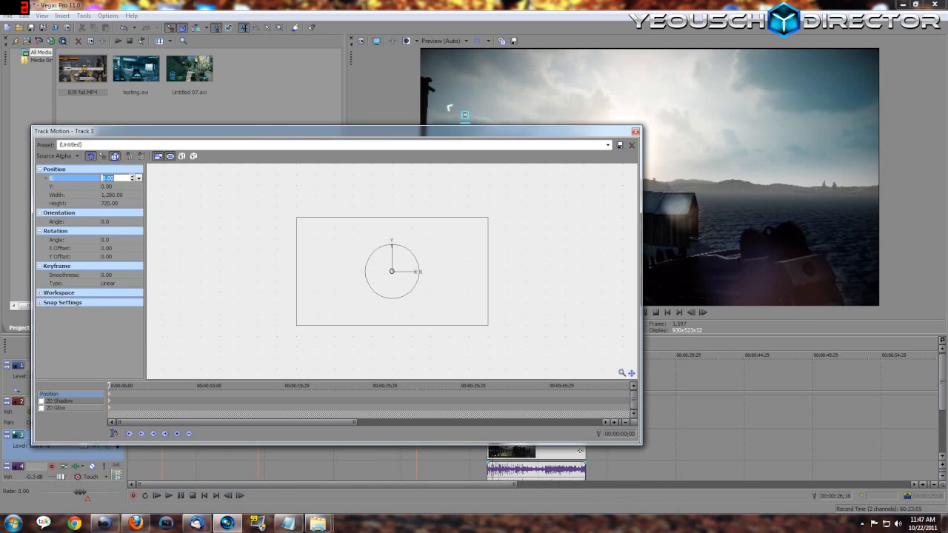
type("2")
left_click(135, 187)
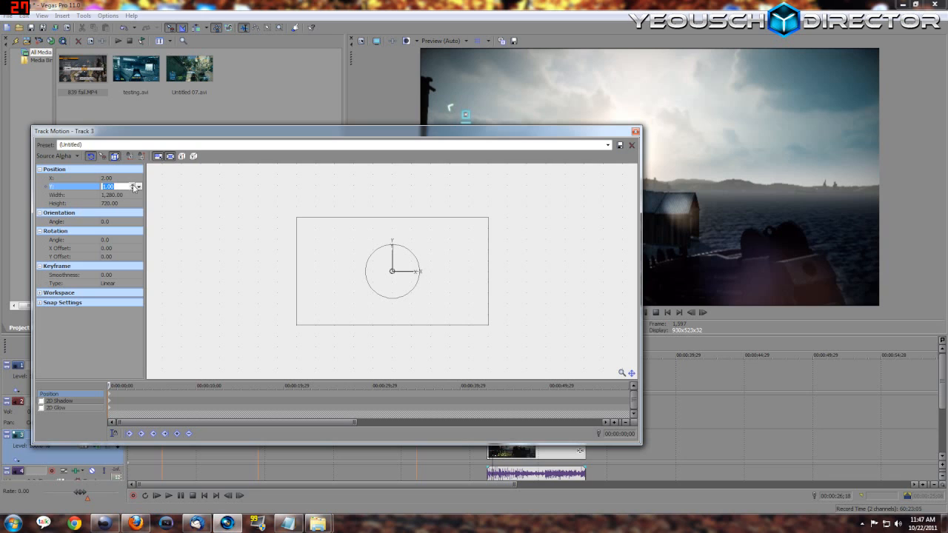
type("1")
Raise track 3's motion width to 1,289 and its height to 726.10, and close Track Motion.
left_click(134, 194)
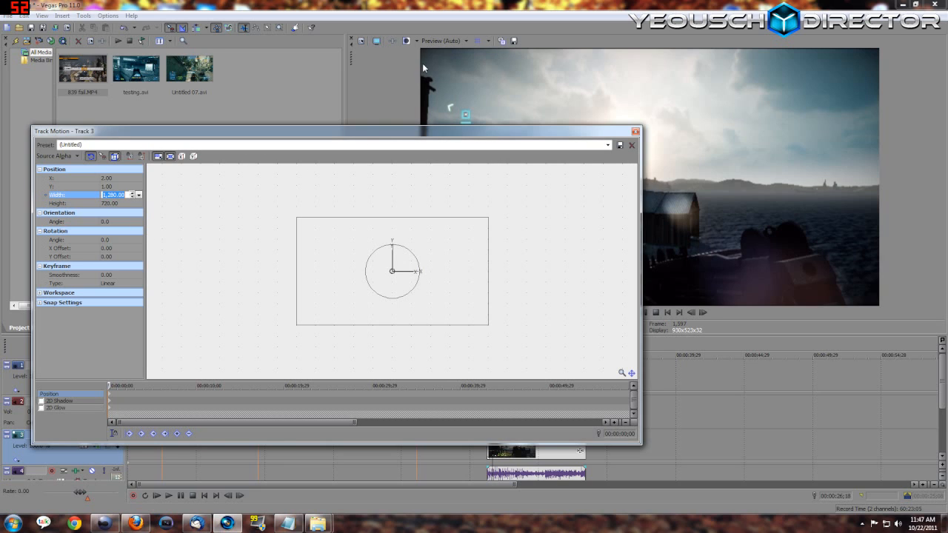
left_click(134, 192)
left_click(134, 193)
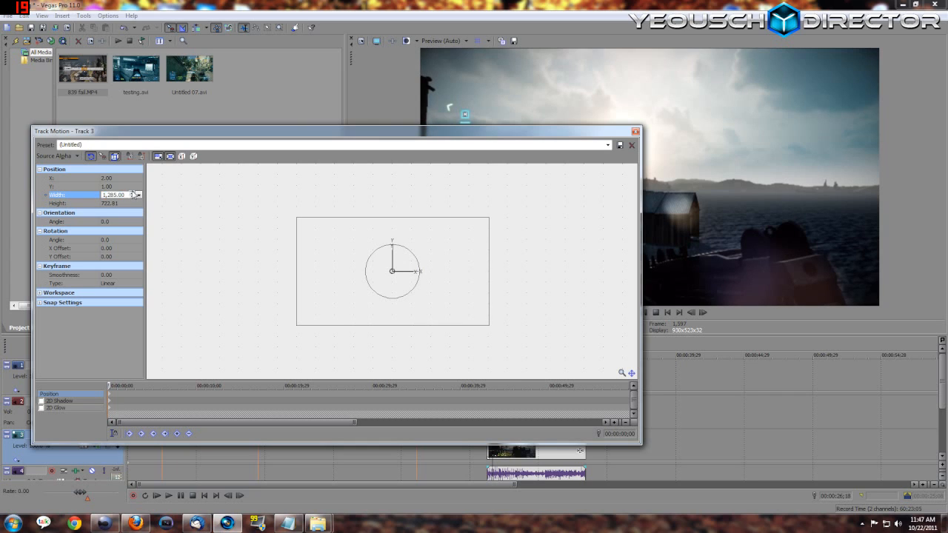
left_click(134, 193)
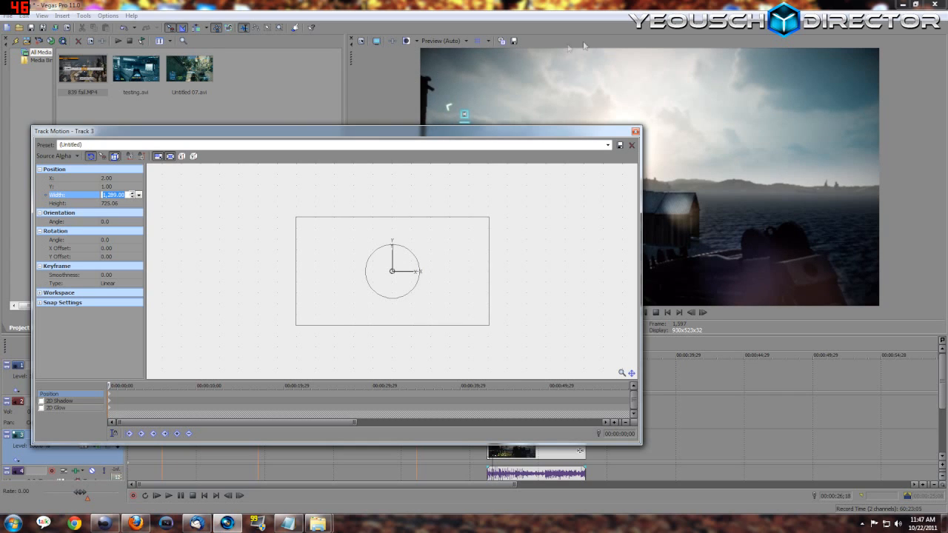
left_click(658, 50)
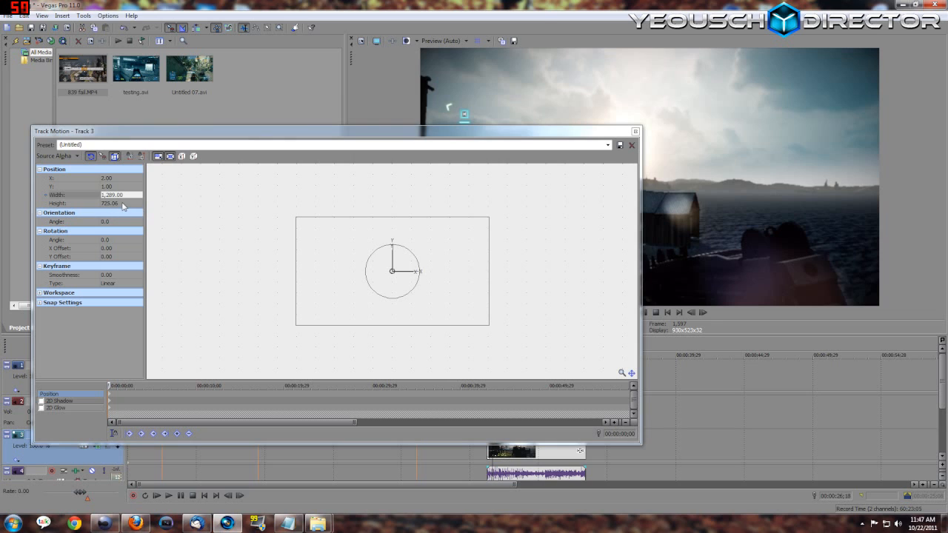
left_click(123, 204)
left_click(136, 203)
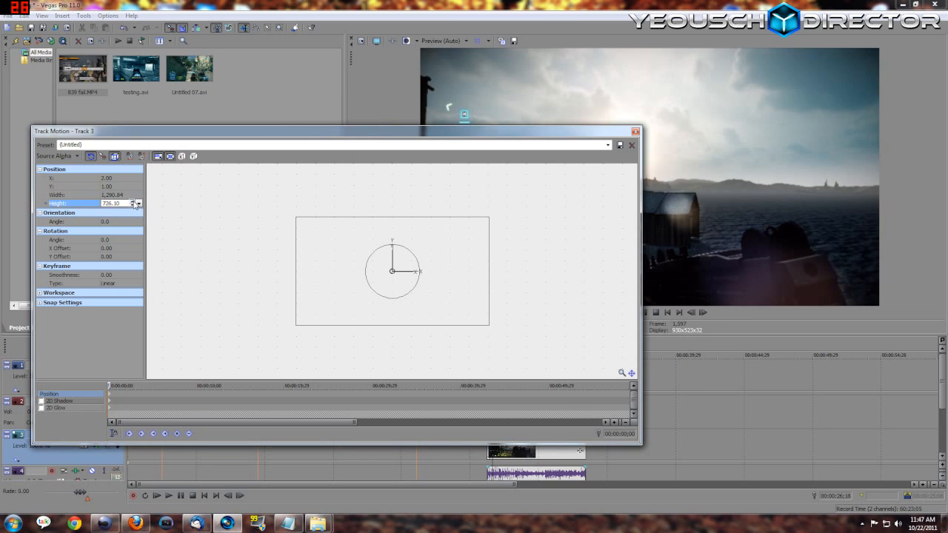
left_click(635, 133)
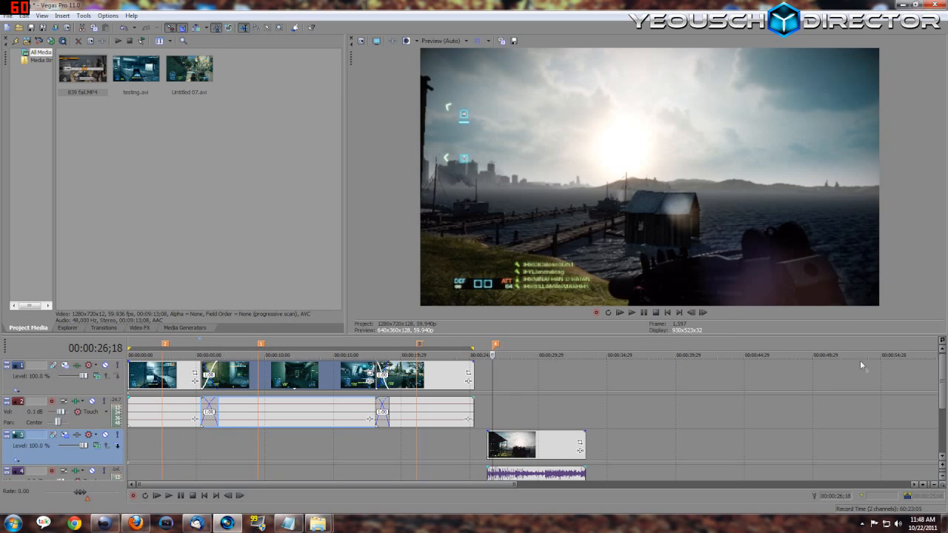
Select the audio clip on track 4 at about 00:00:29;10 and adjust the track's volume slightly down and back up.
left_click_drag(942, 384, 942, 409)
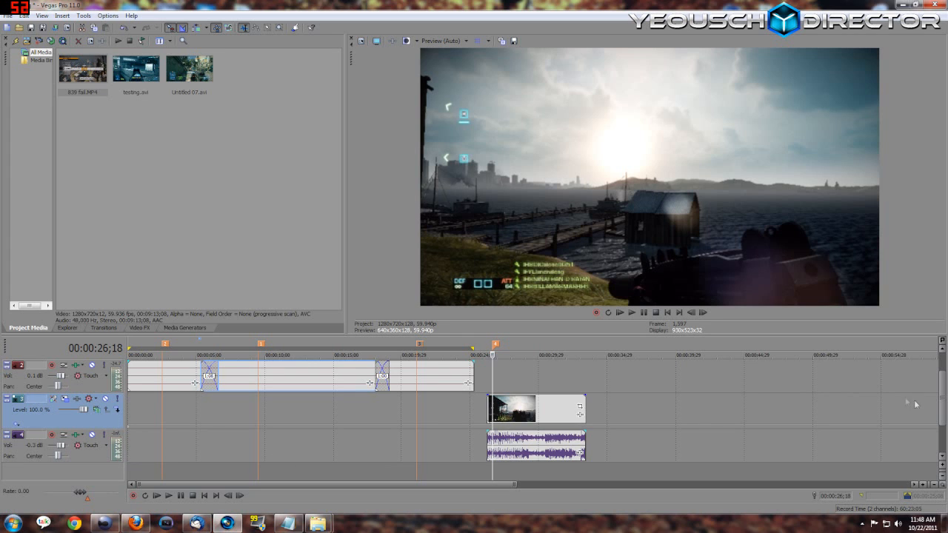
left_click(103, 386)
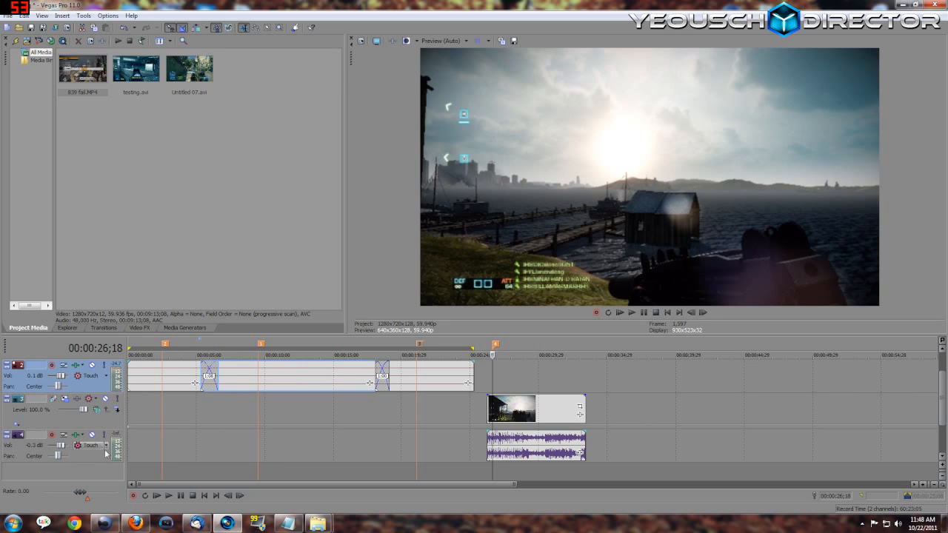
left_click(529, 448)
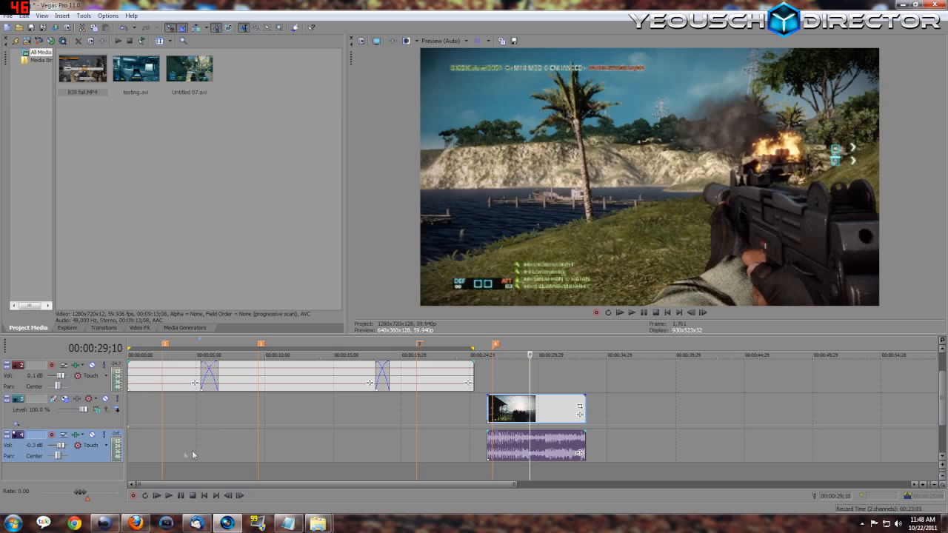
left_click_drag(62, 445, 58, 444)
left_click_drag(57, 447, 60, 449)
left_click_drag(943, 392, 943, 382)
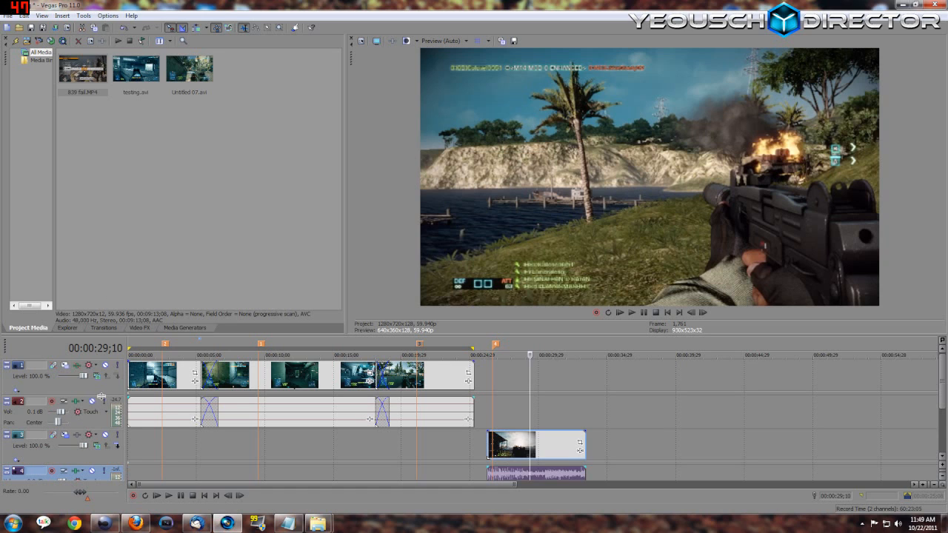
Look at the effects on track 1 and at the lists of available transitions and video effects.
left_click(76, 365)
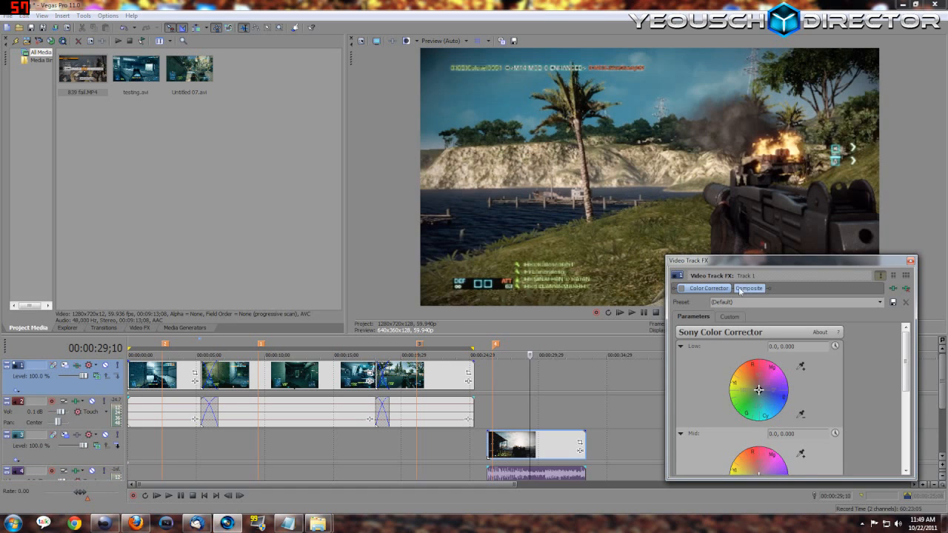
left_click(910, 261)
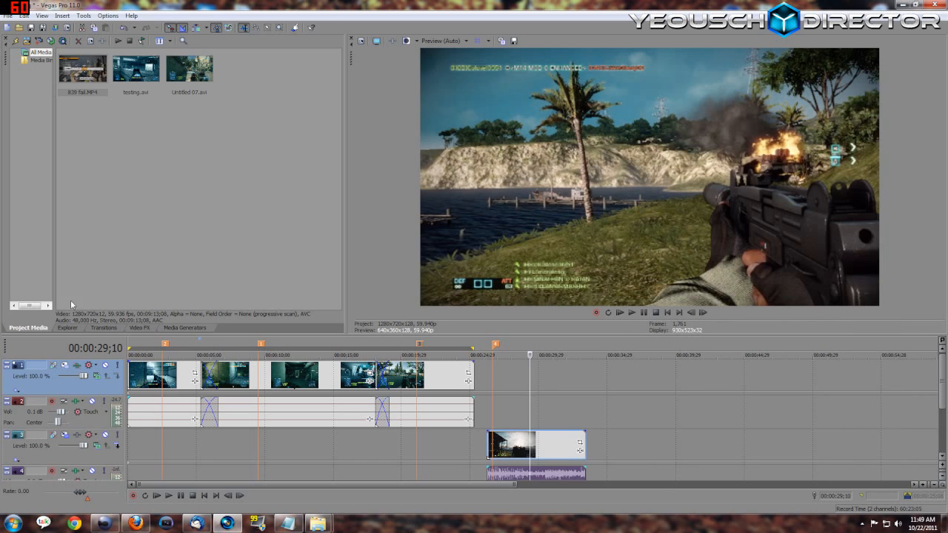
left_click(115, 327)
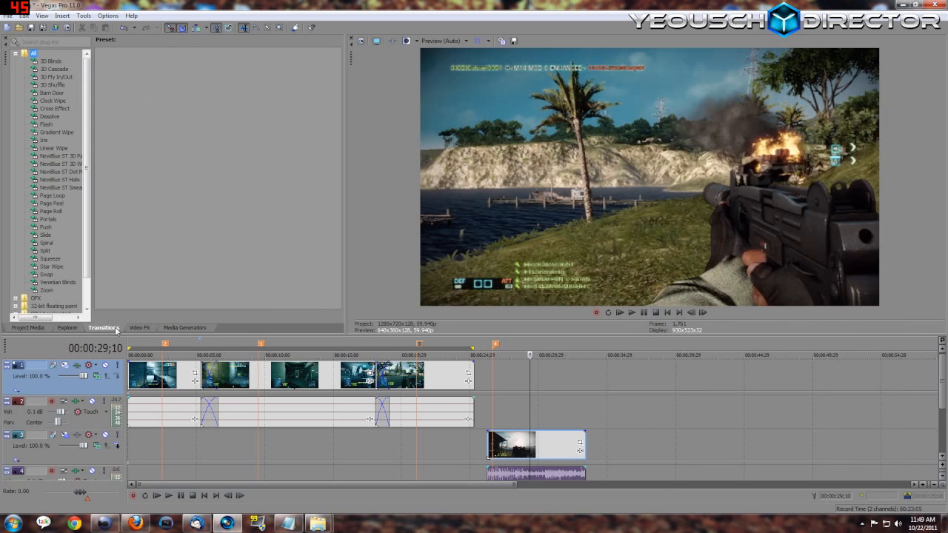
left_click(136, 330)
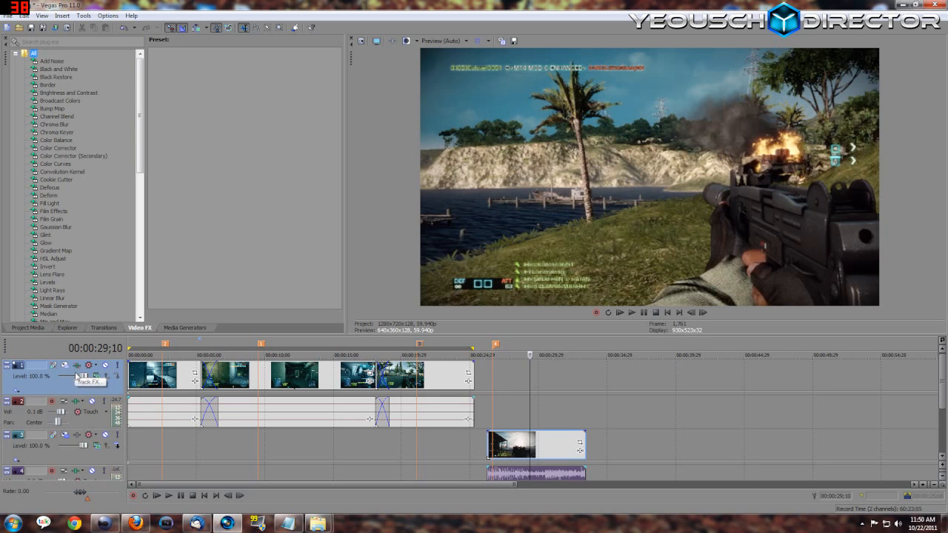
Open the effects of track 1 and collapse the Low, Mid and High color wheels of the Color Corrector.
left_click(77, 368)
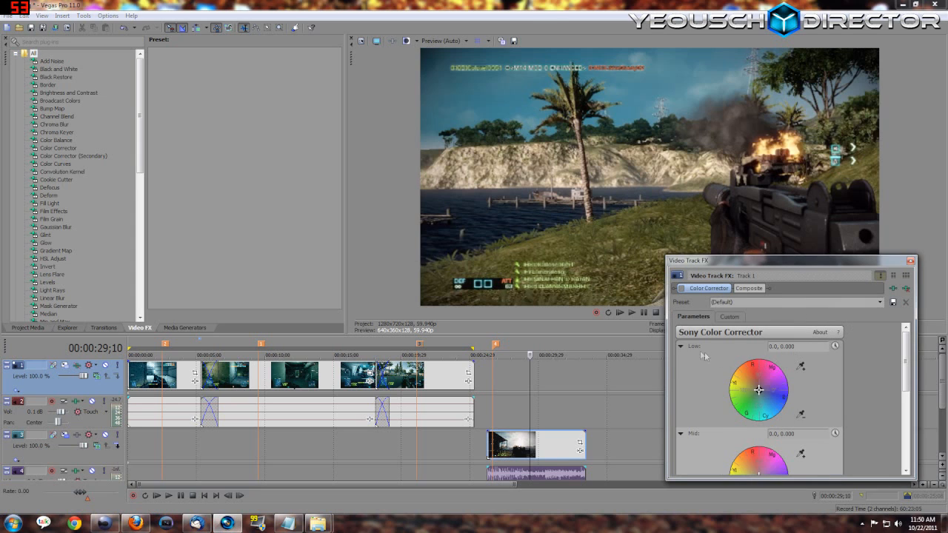
left_click(680, 347)
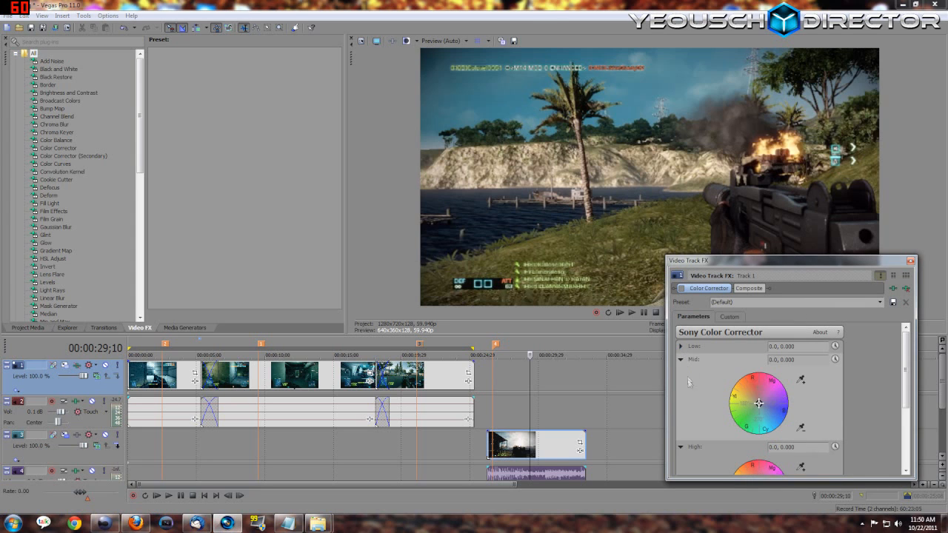
left_click(679, 362)
left_click(679, 373)
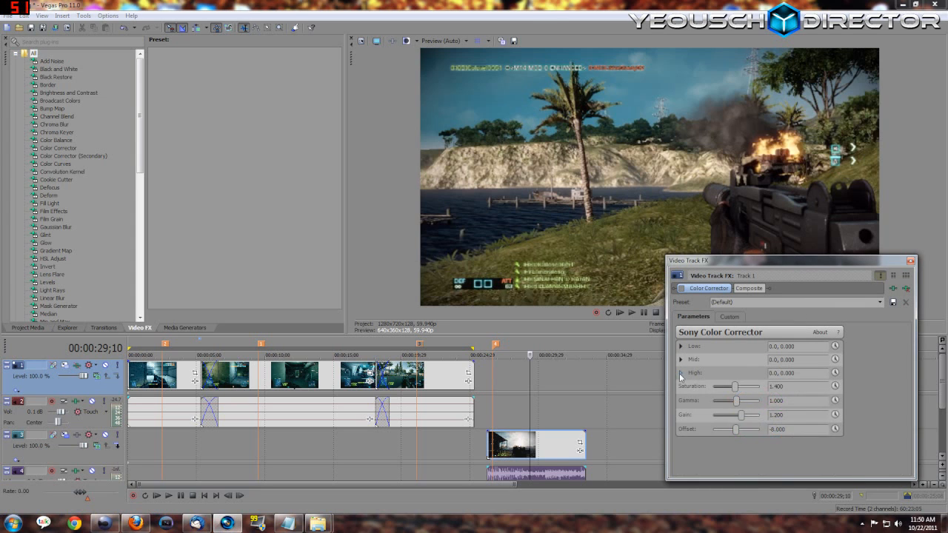
Show the presets of the Color Corrector effect and examine the saturation and gamma settings on track 1.
left_click(65, 148)
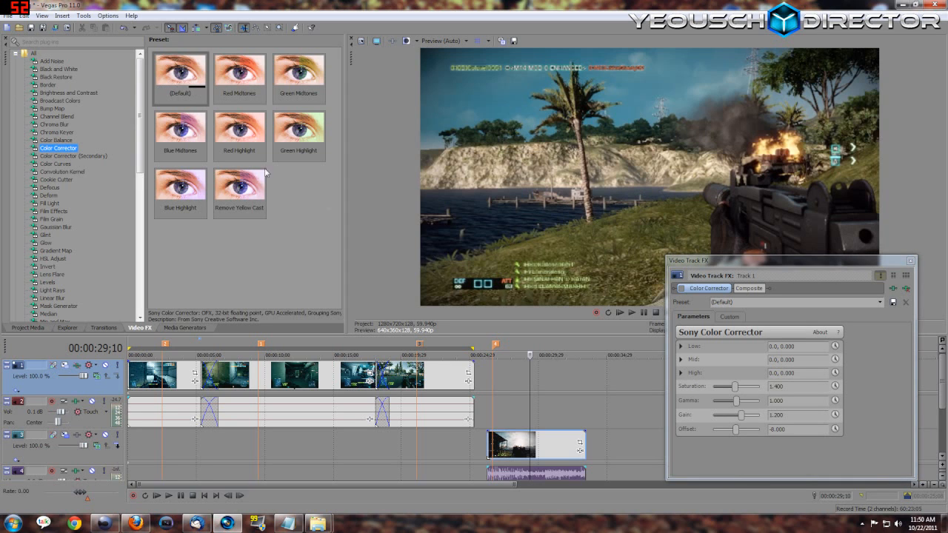
left_click(785, 387)
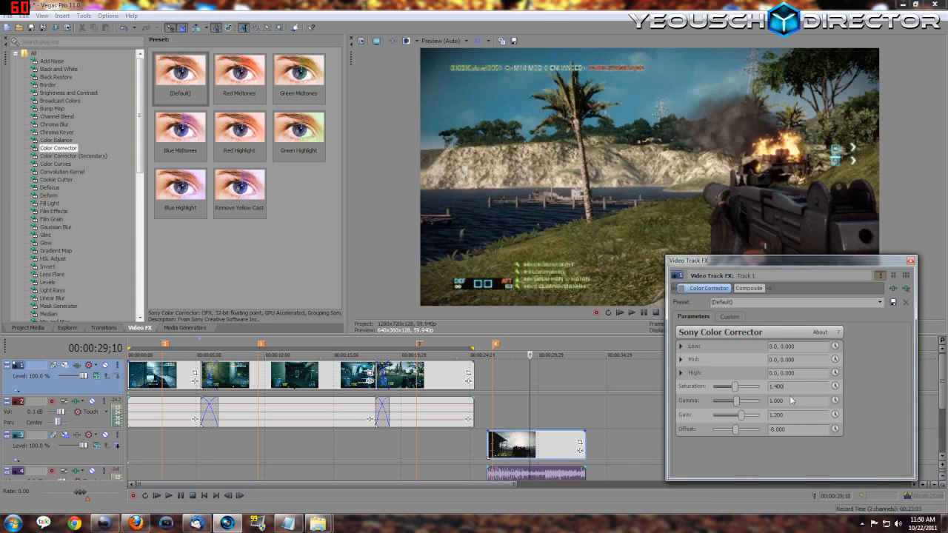
left_click(788, 401)
Go to marker 2 and toggle track 1's Color Corrector on and off to compare the picture.
left_click(164, 347)
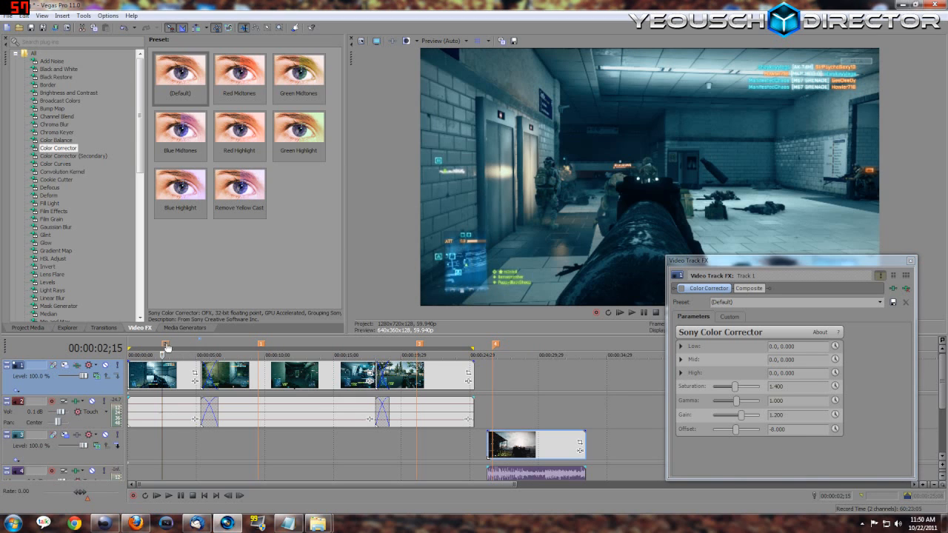
left_click(679, 290)
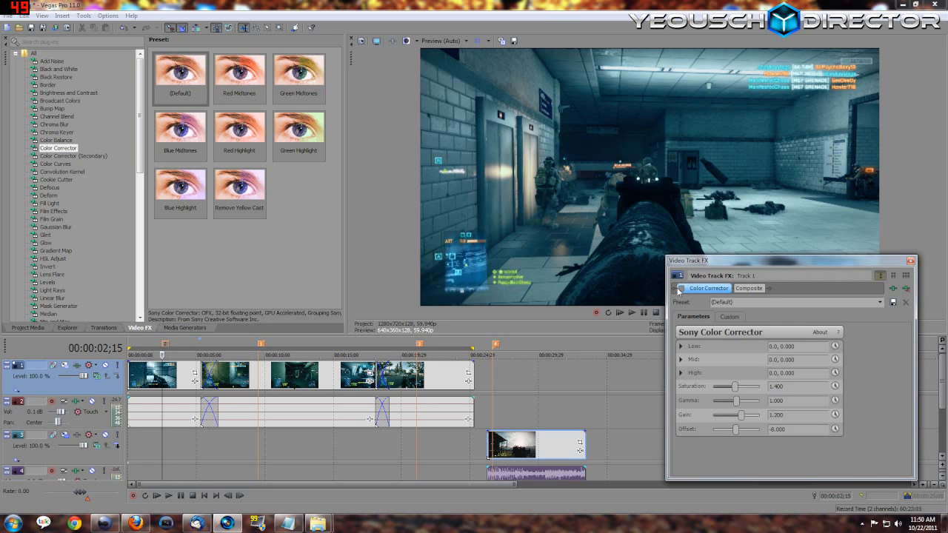
left_click(680, 290)
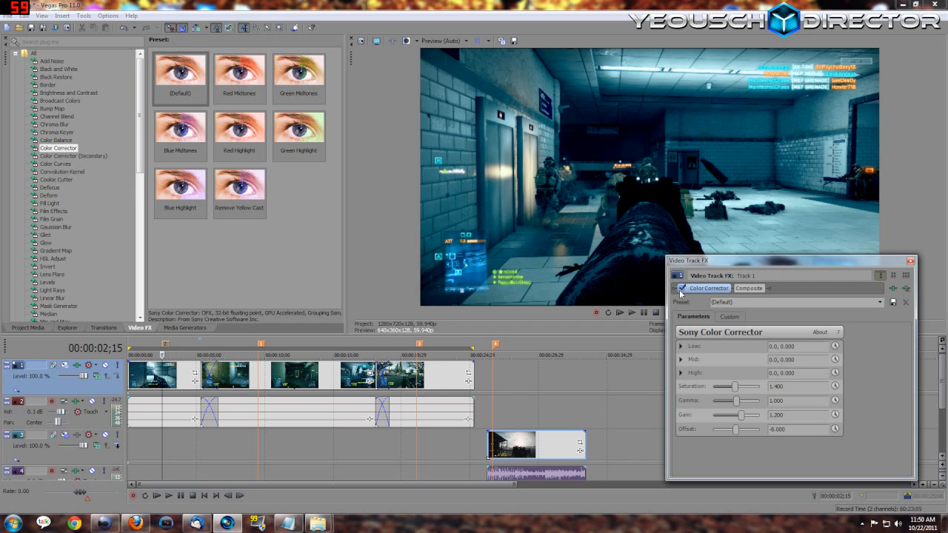
left_click(680, 291)
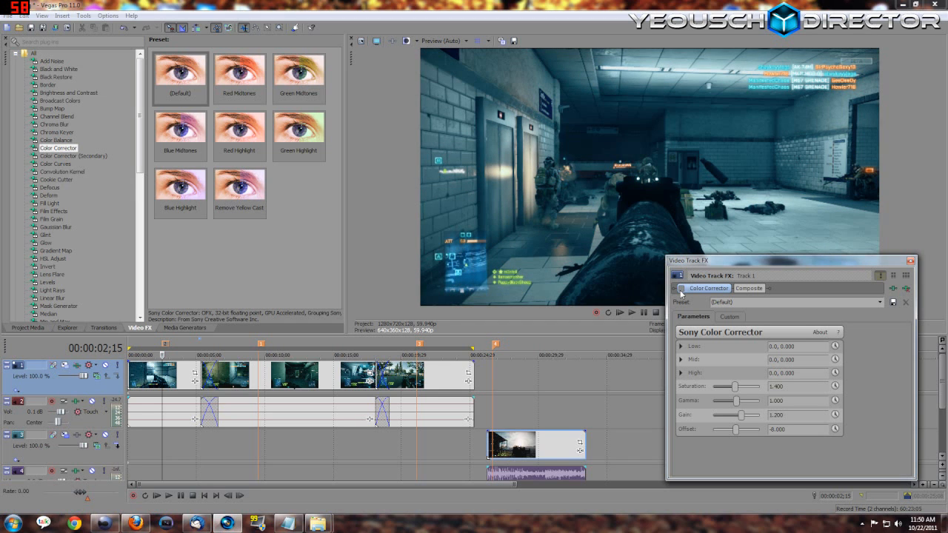
left_click(680, 289)
left_click(682, 291)
left_click(680, 291)
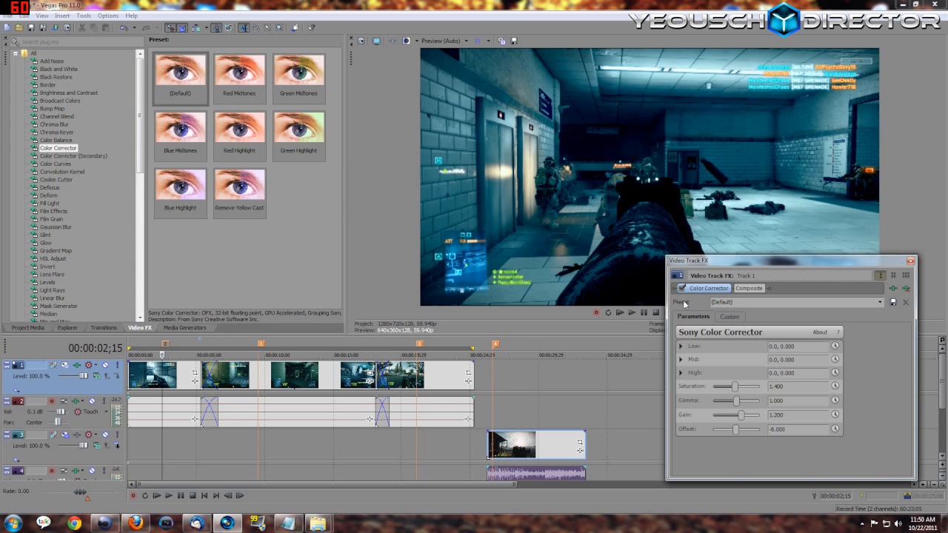
left_click(682, 291)
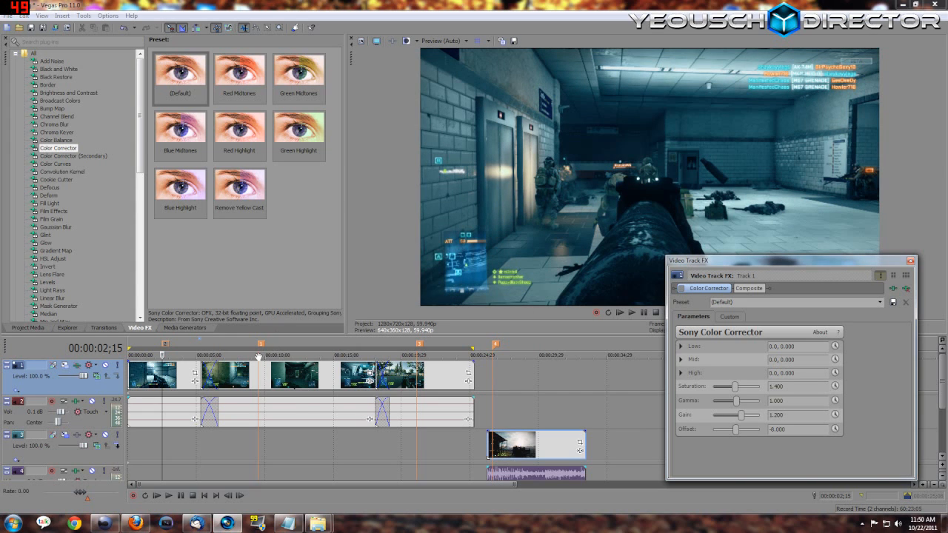
Go to marker 1 and enable the Color Corrector on track 1.
left_click(259, 348)
left_click(260, 347)
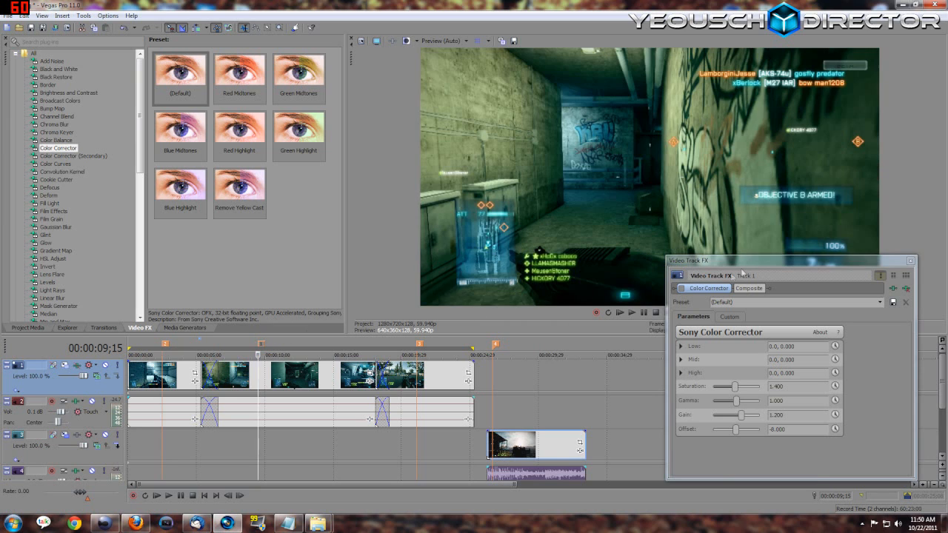
left_click(682, 290)
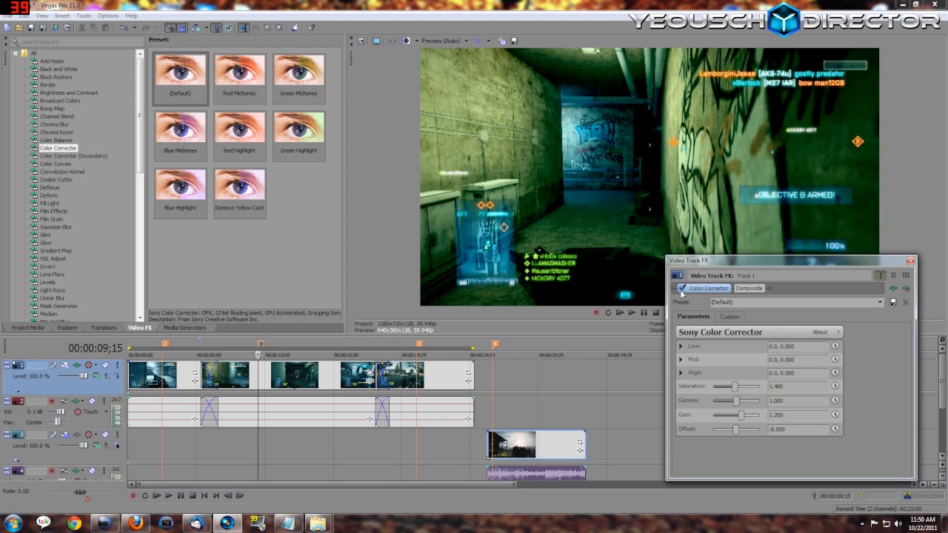
Toggle track 1's Color Corrector at marker 1 to compare the corrected and original picture.
left_click(681, 290)
left_click(682, 290)
left_click(681, 291)
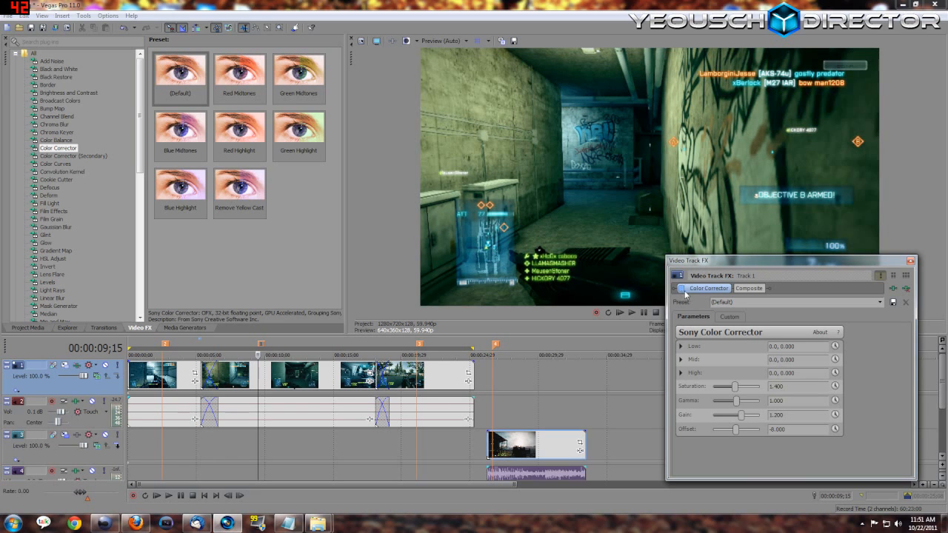
Go to the marker at 00:00:21;01, toggle track 1's Color Corrector to compare the picture, and close the effects with it disabled.
left_click(419, 346)
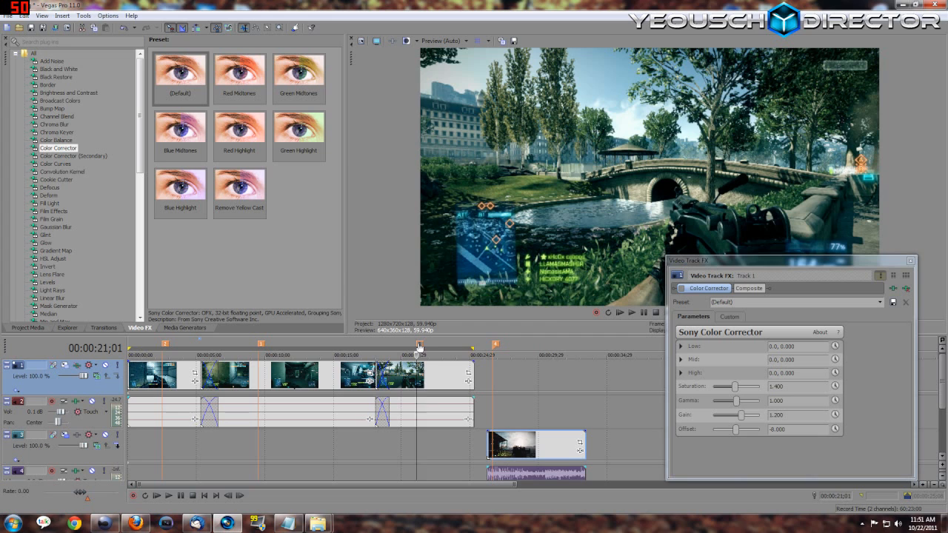
left_click(682, 289)
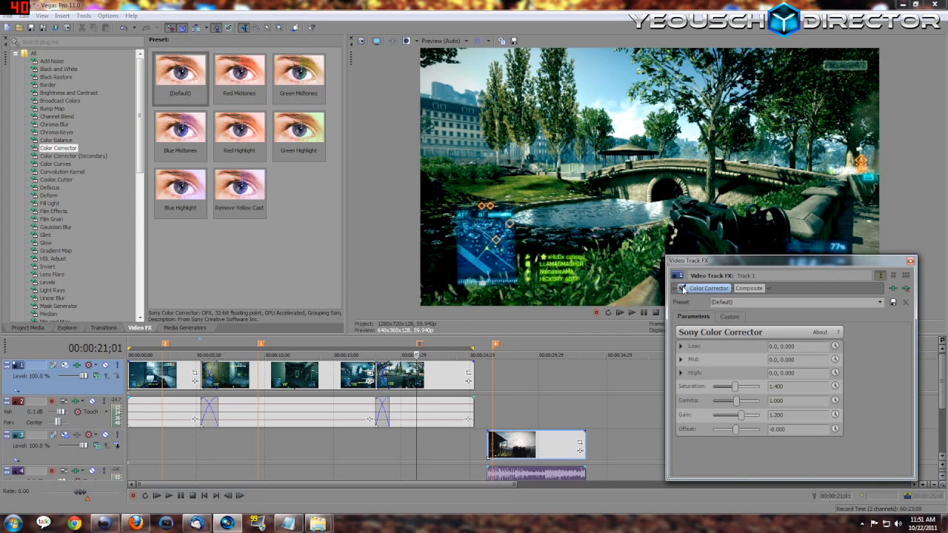
left_click(682, 289)
left_click(682, 289)
left_click(682, 289)
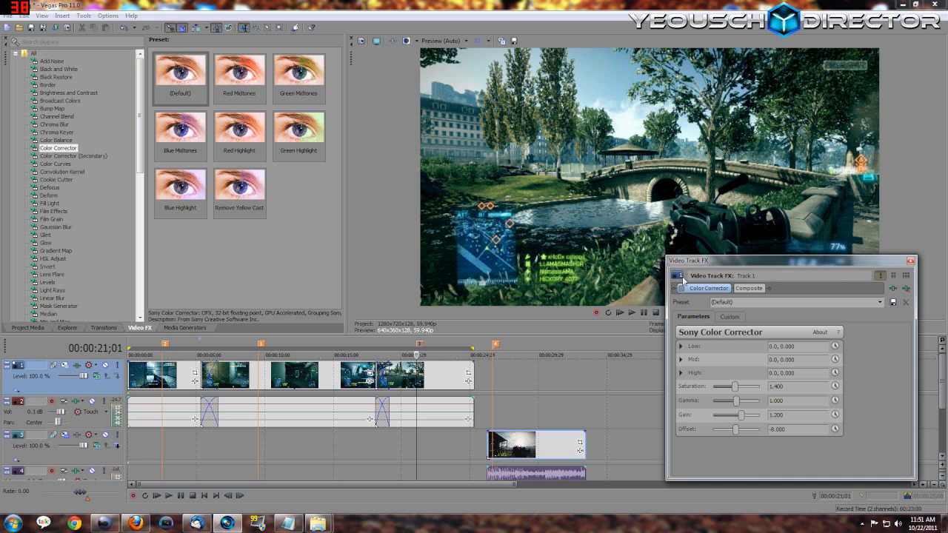
left_click(911, 261)
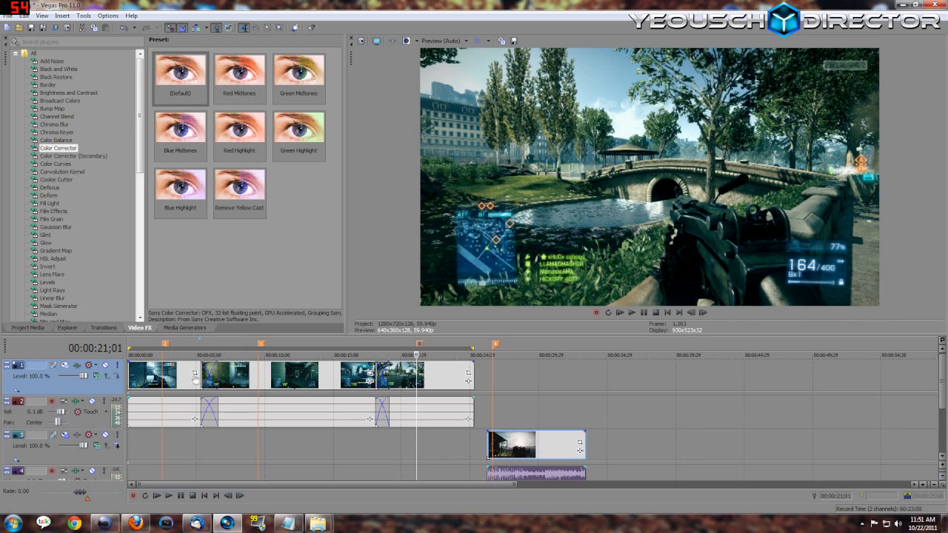
Set the first video event on track 1 to Disable resample in its properties.
right_click(173, 382)
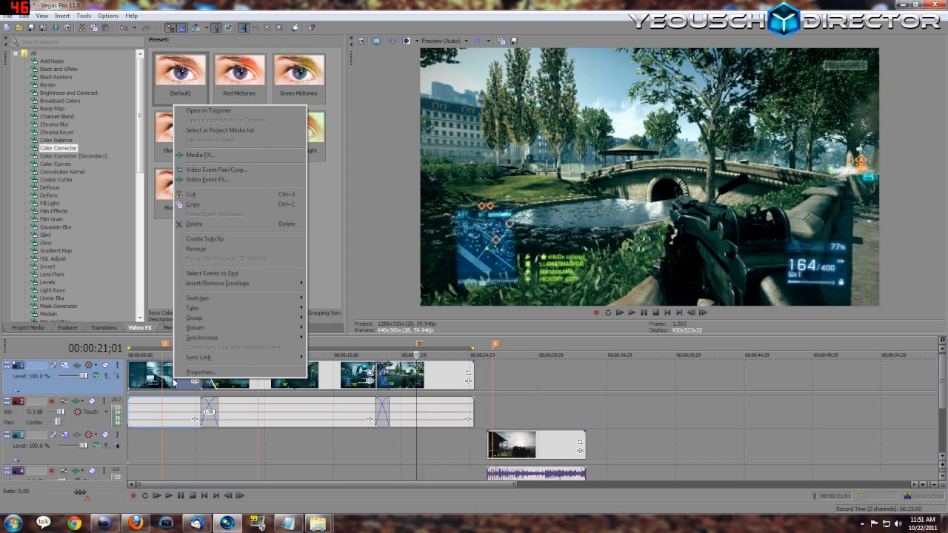
left_click(190, 373)
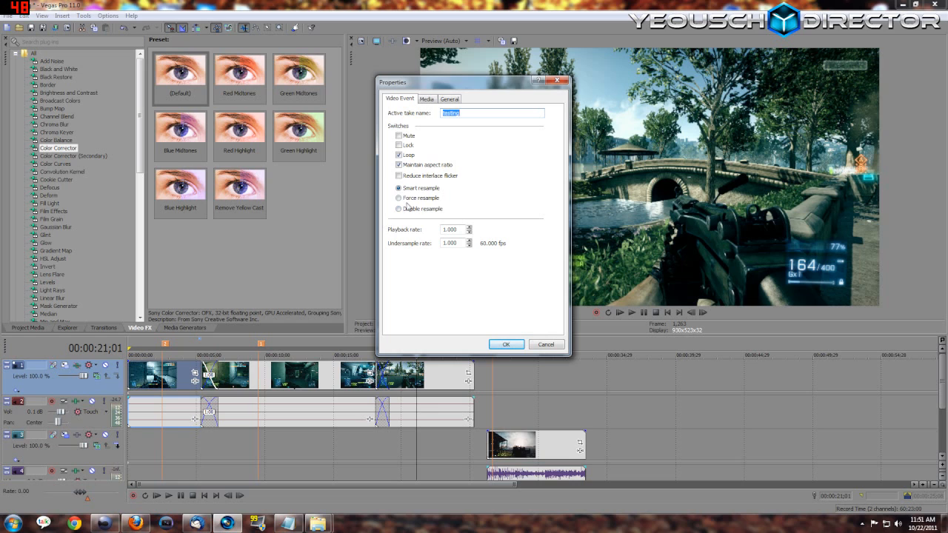
left_click(407, 209)
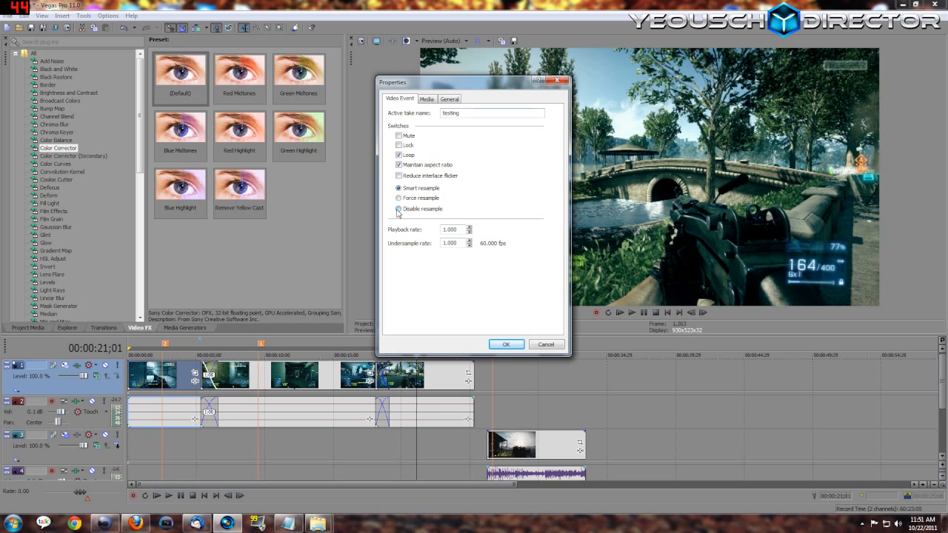
left_click(505, 345)
Check the resample setting in the properties of the second and third video events on track 1, leaving both without changes.
right_click(297, 385)
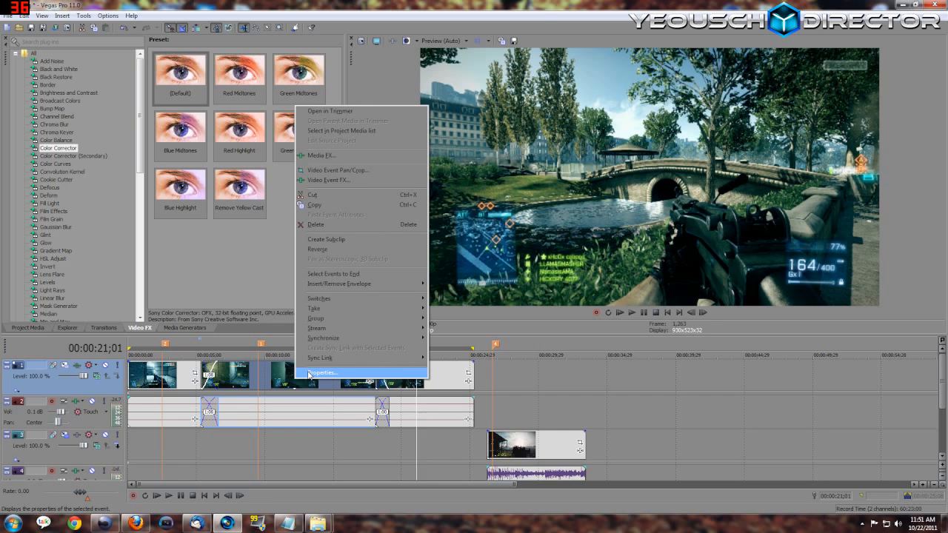
left_click(309, 373)
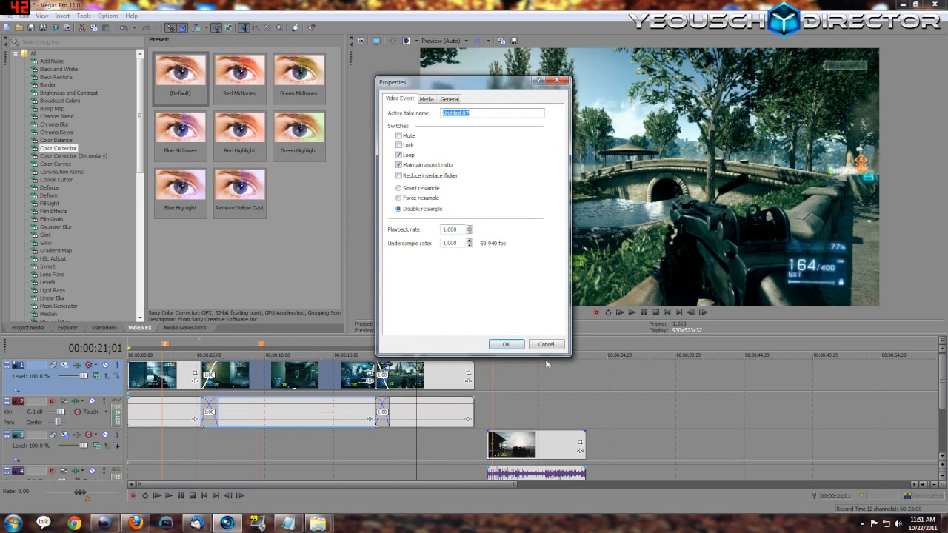
left_click(546, 344)
right_click(438, 378)
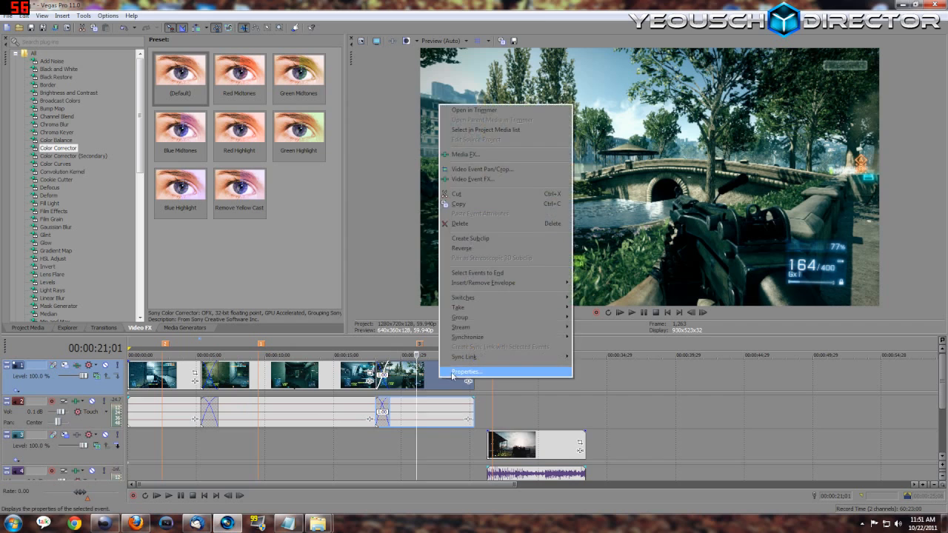
left_click(451, 372)
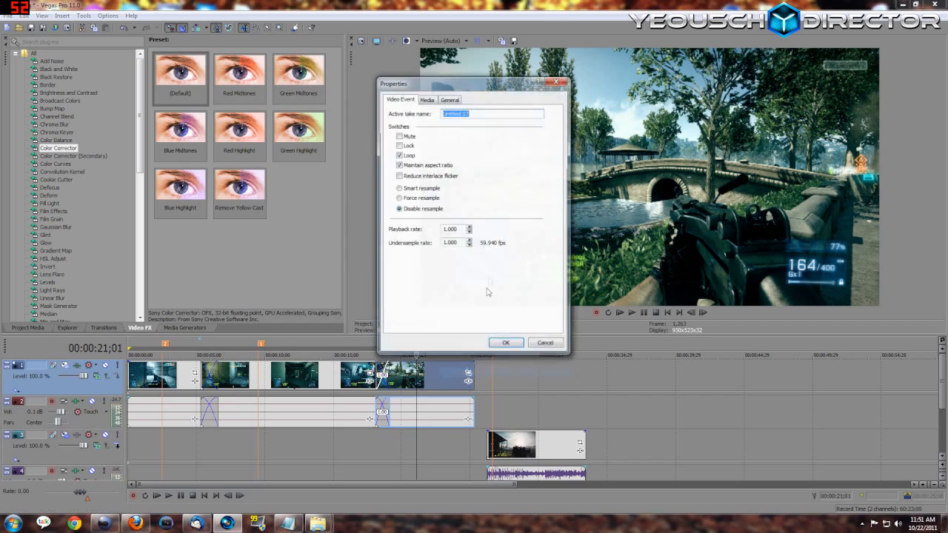
left_click(548, 347)
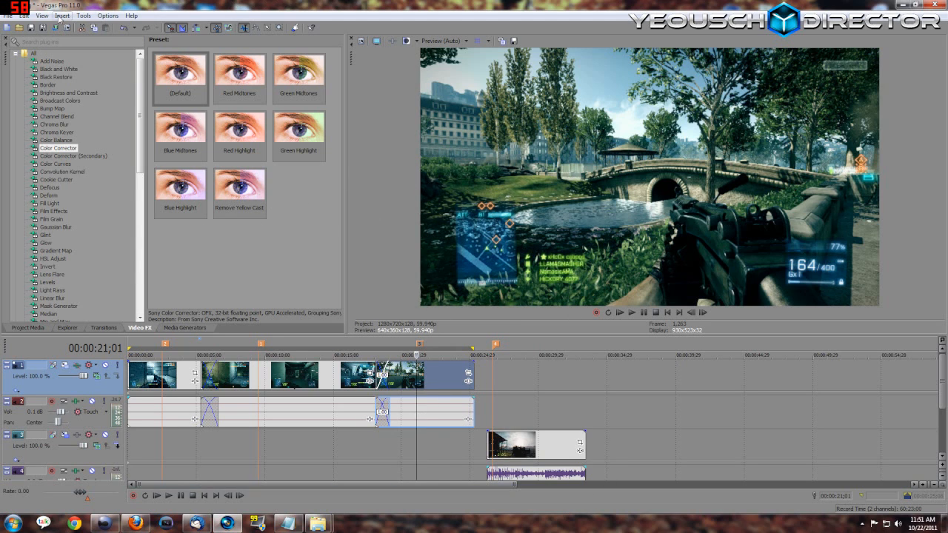
Examine the GPU acceleration choices for video processing in the video preferences, and leave the preferences without saving.
left_click(107, 15)
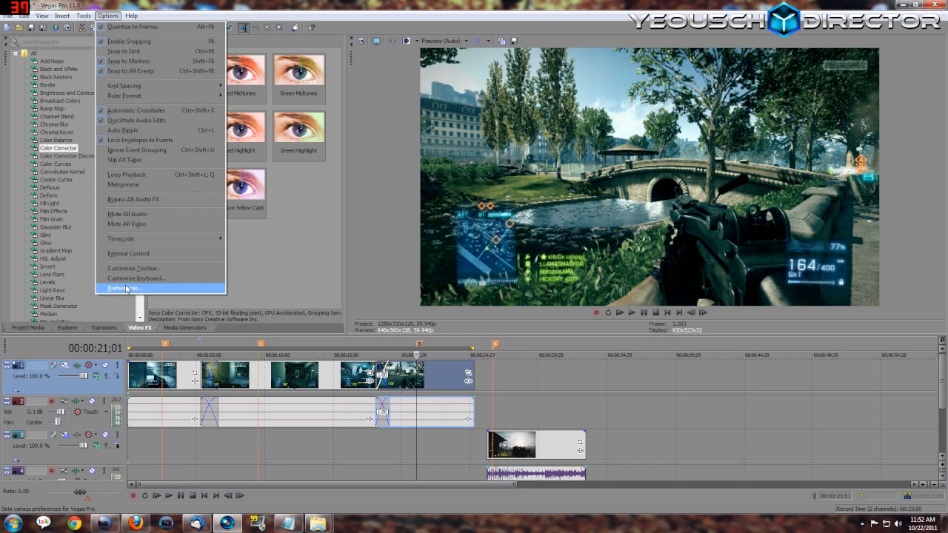
left_click(124, 288)
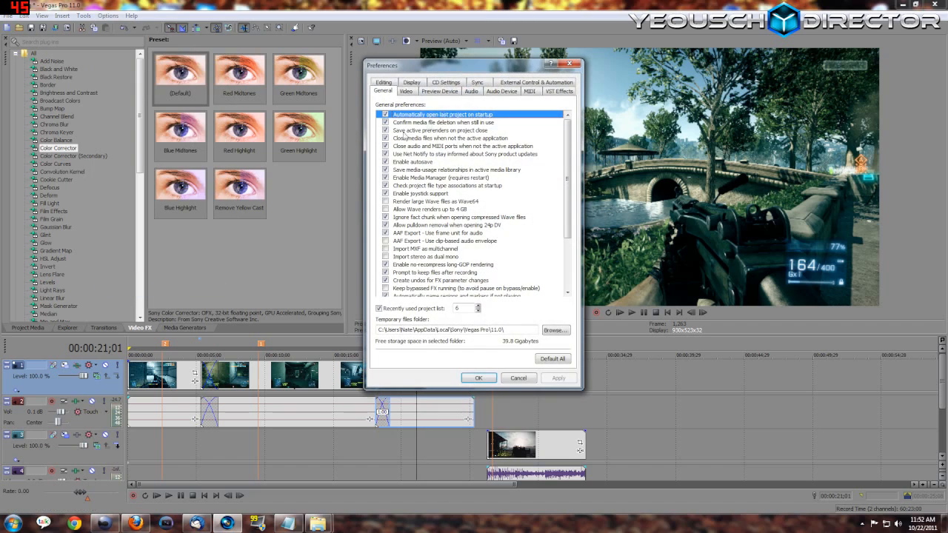
left_click(406, 90)
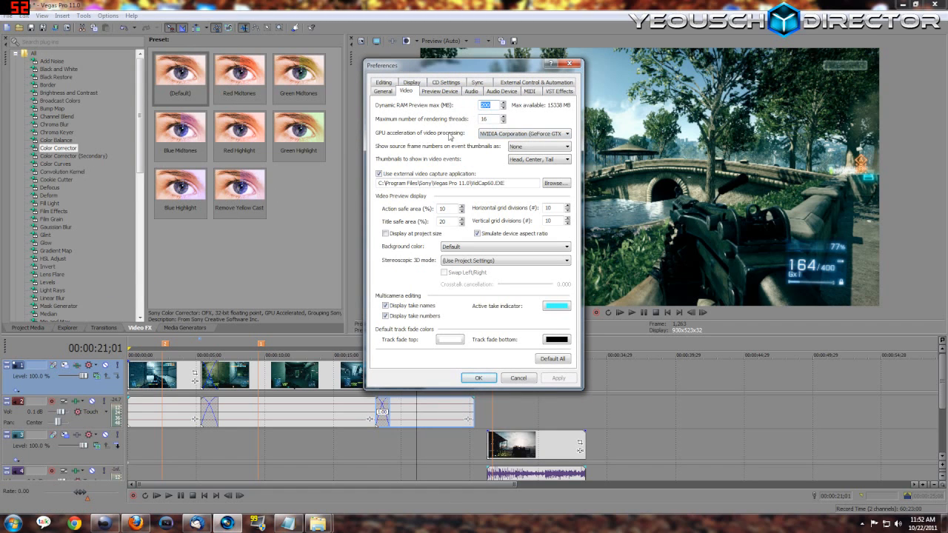
left_click(569, 135)
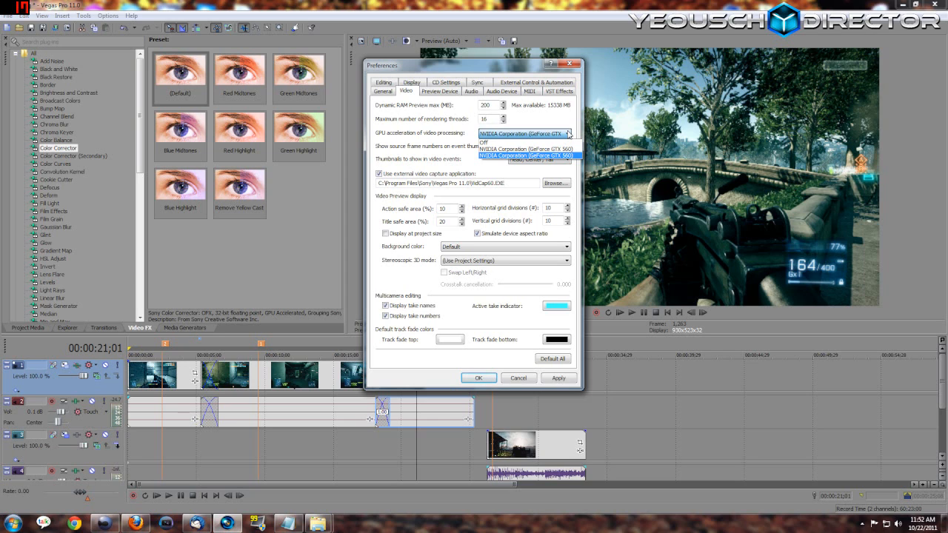
left_click(568, 134)
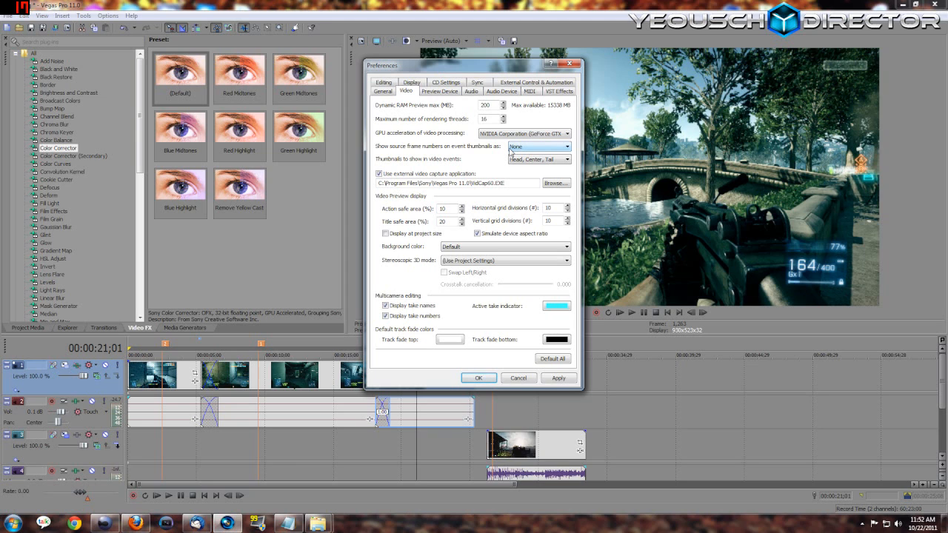
left_click(517, 380)
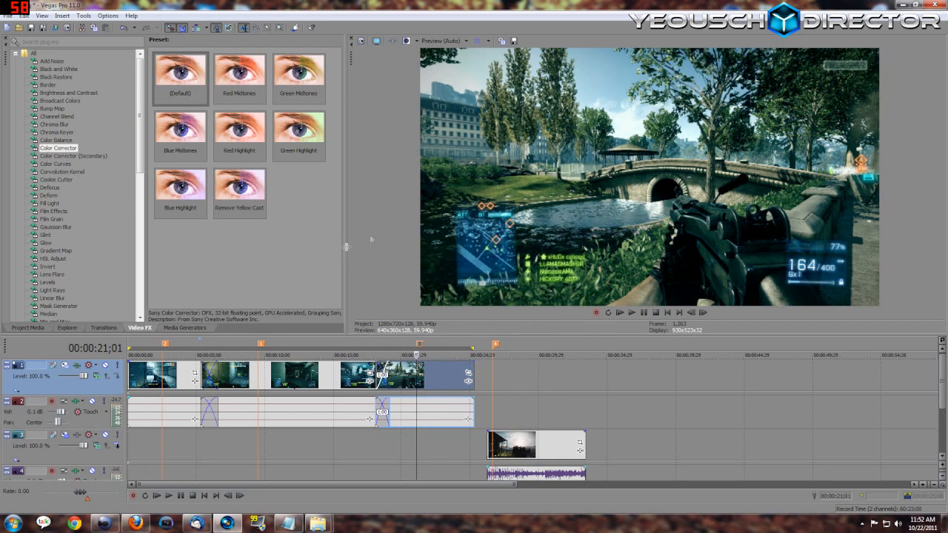
Select the second event on track 1 and open the render settings to customize the Windows Media Video V11 template "youtube new".
left_click(137, 379)
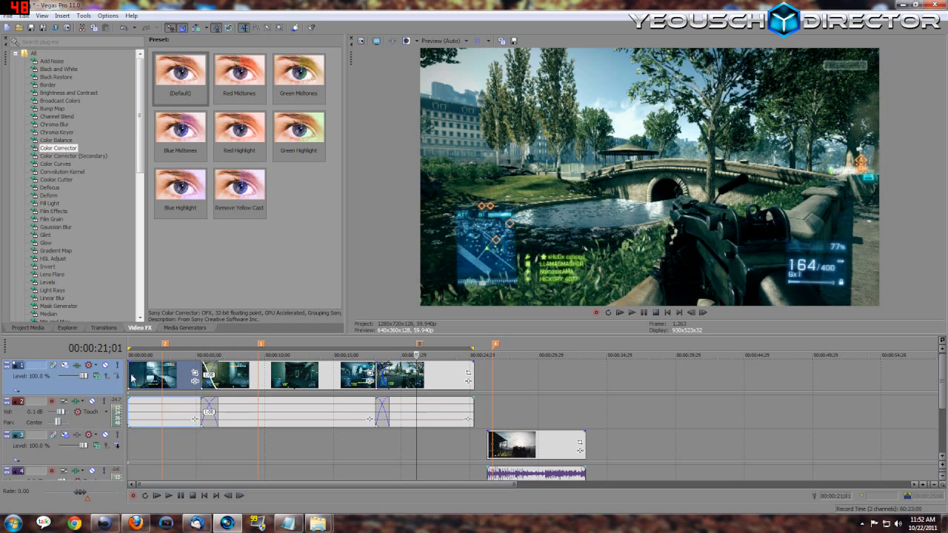
left_click(248, 370)
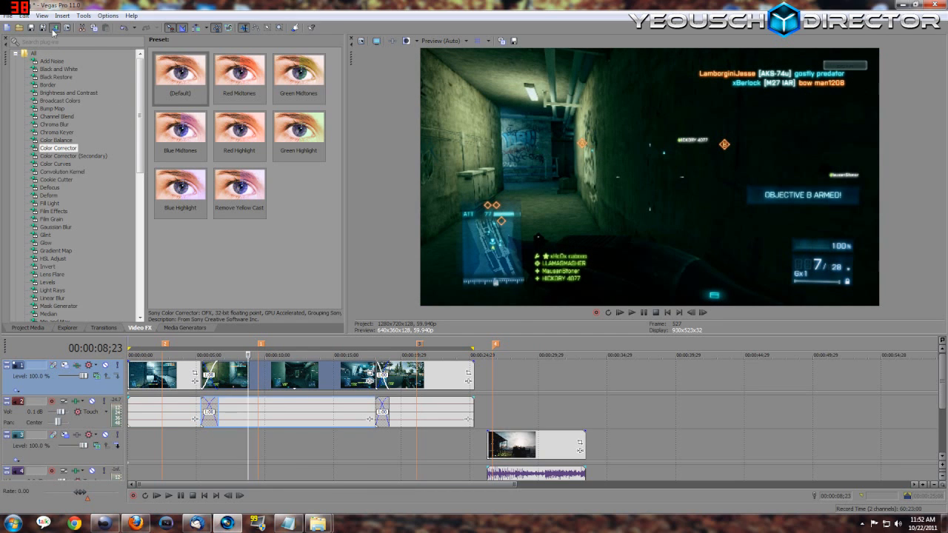
left_click(54, 28)
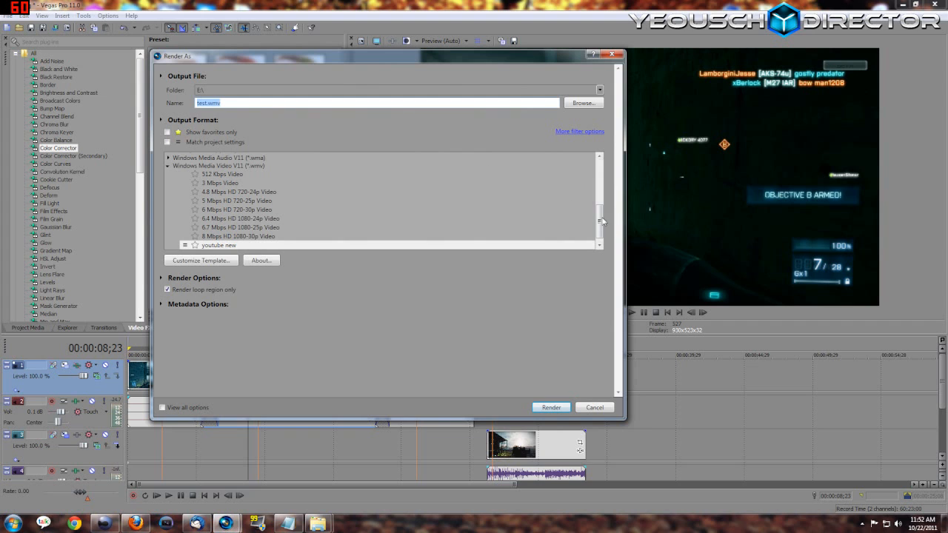
mouse_move(601, 221)
left_mouse_down()
mouse_move(600, 157)
mouse_move(595, 222)
left_mouse_up()
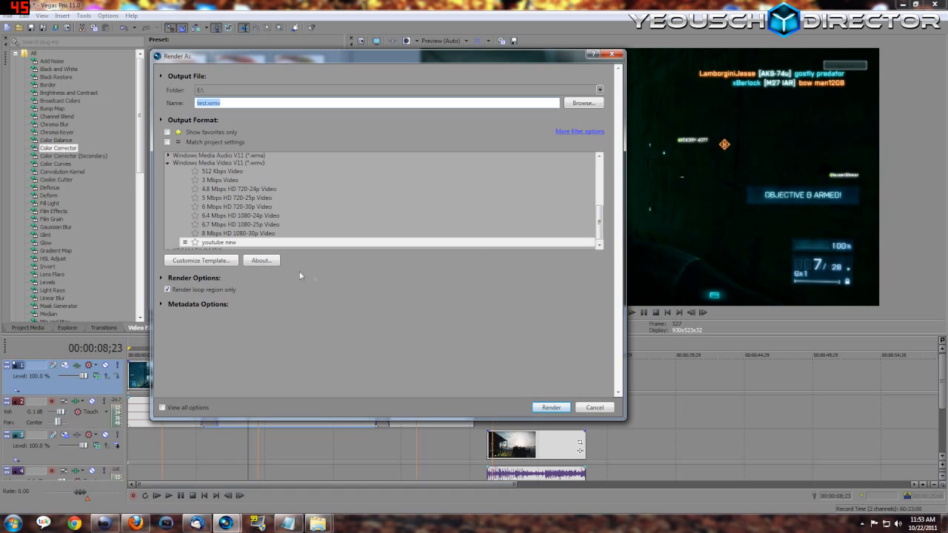
left_click(249, 244)
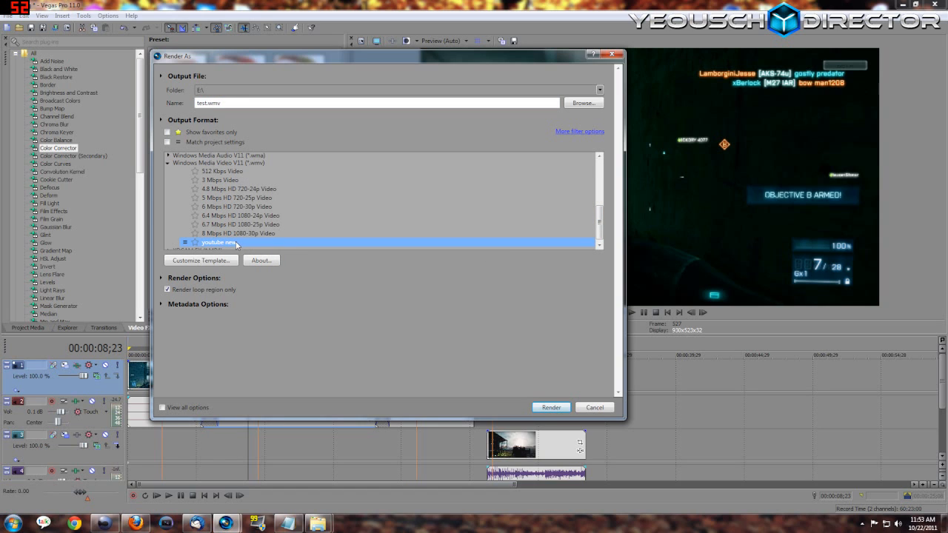
left_click(224, 262)
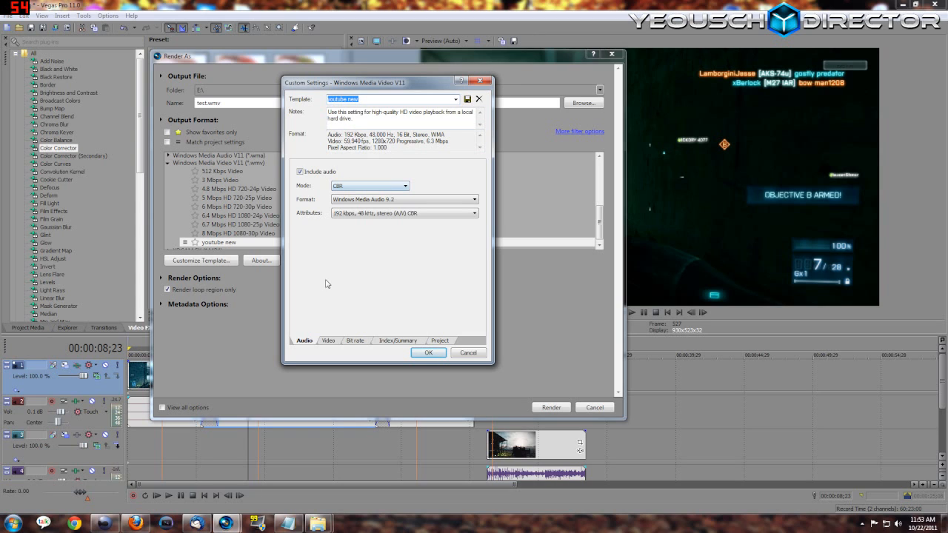
Examine the mode, format and attribute choices in the audio settings of the "youtube new" template.
left_click(405, 189)
left_click(417, 199)
left_click(426, 205)
left_click(426, 205)
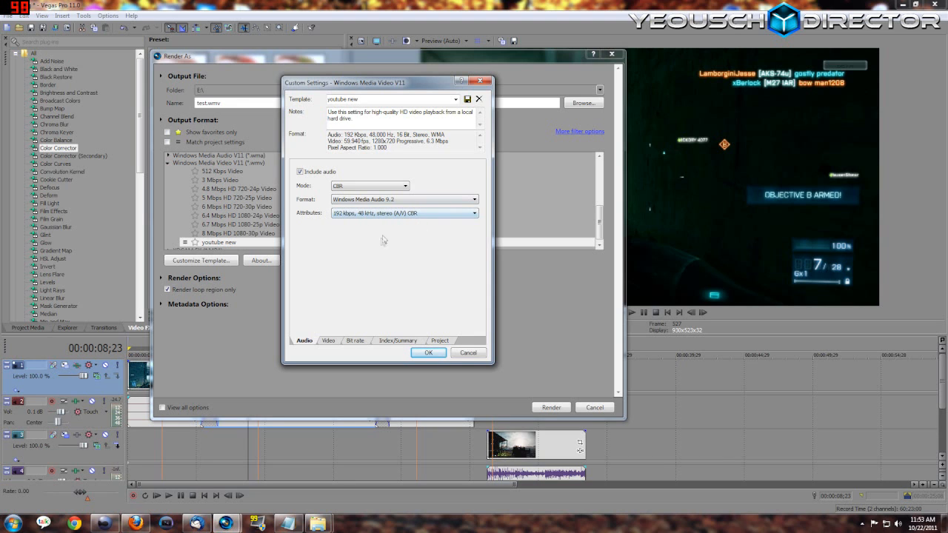
Examine the video settings of the "youtube new" template, including the pixel aspect ratio and frame rate choices.
left_click(333, 341)
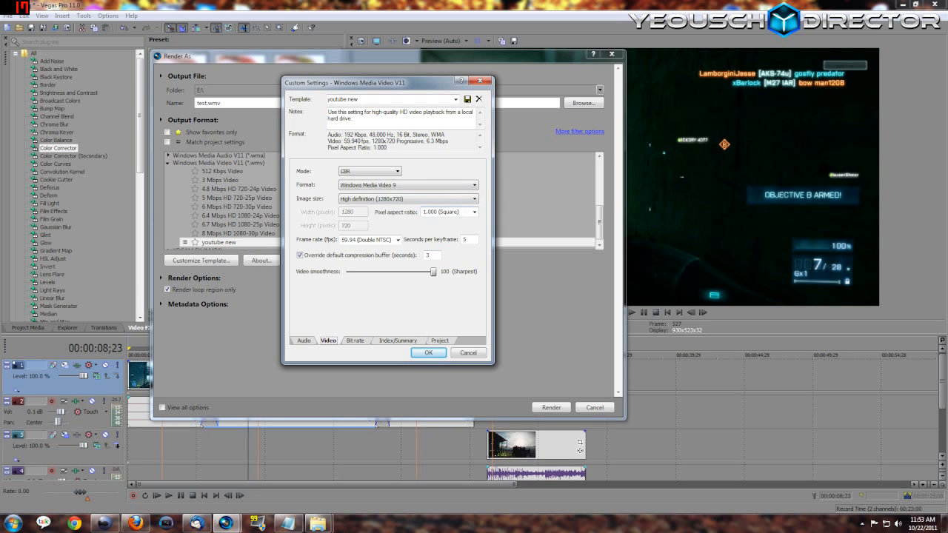
left_click(474, 212)
left_click(398, 242)
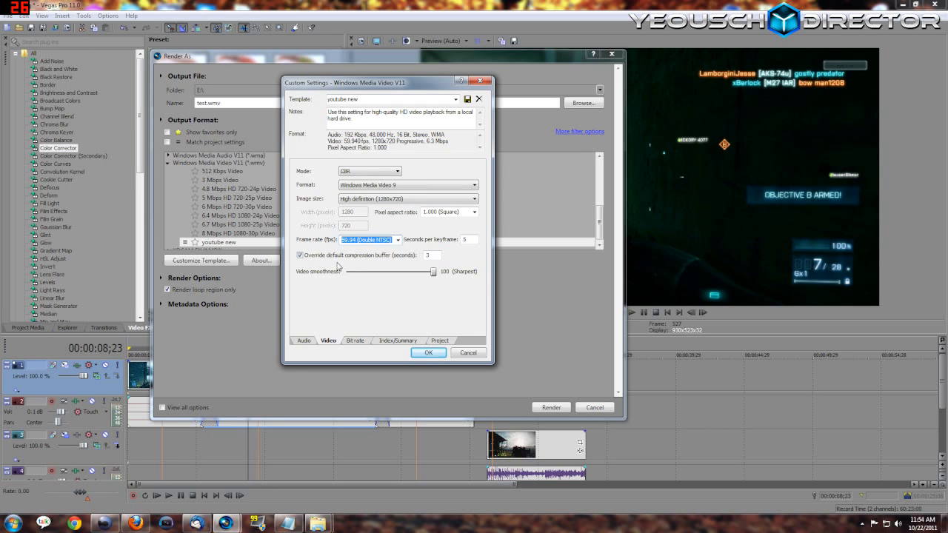
Review the template's bit rate, index/summary and video rendering quality settings, and cancel both the custom settings and the render.
left_click(356, 343)
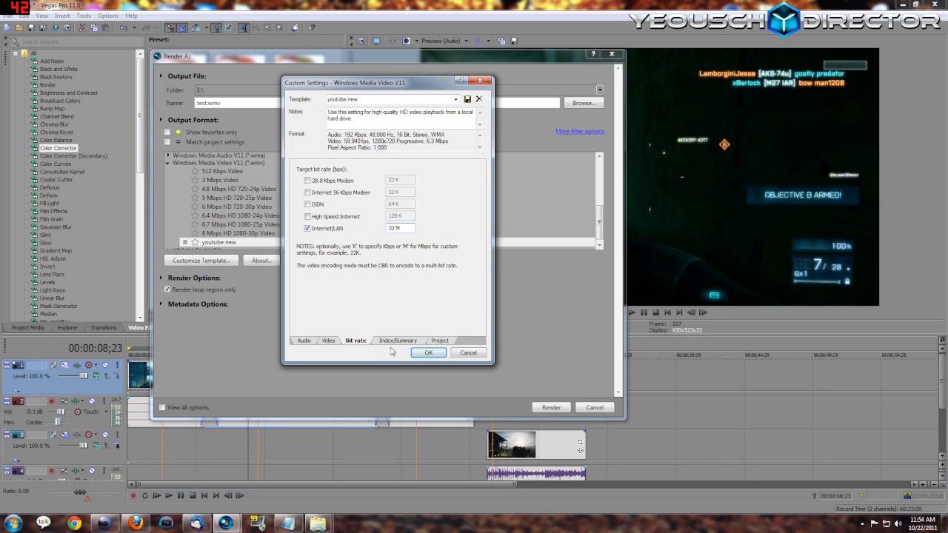
left_click(414, 343)
left_click(437, 342)
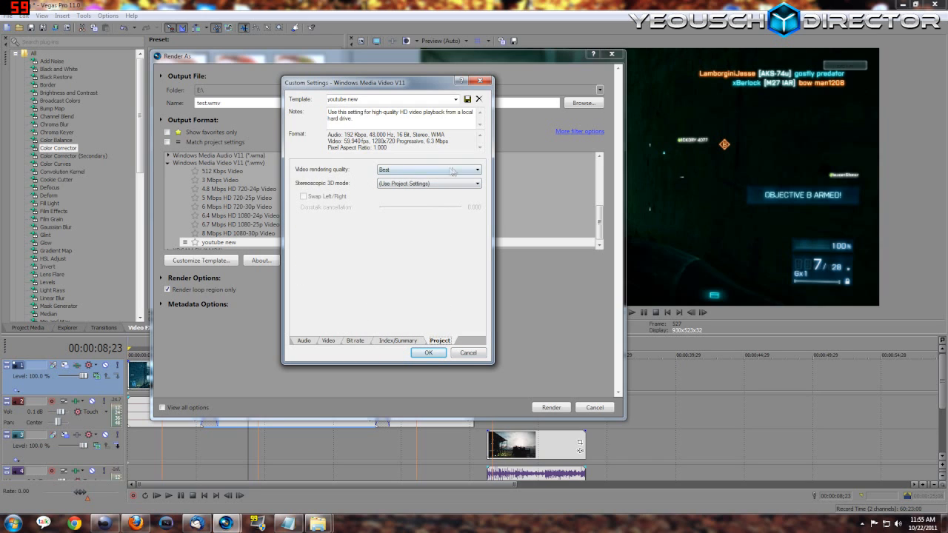
left_click(478, 172)
left_click(477, 174)
left_click(478, 354)
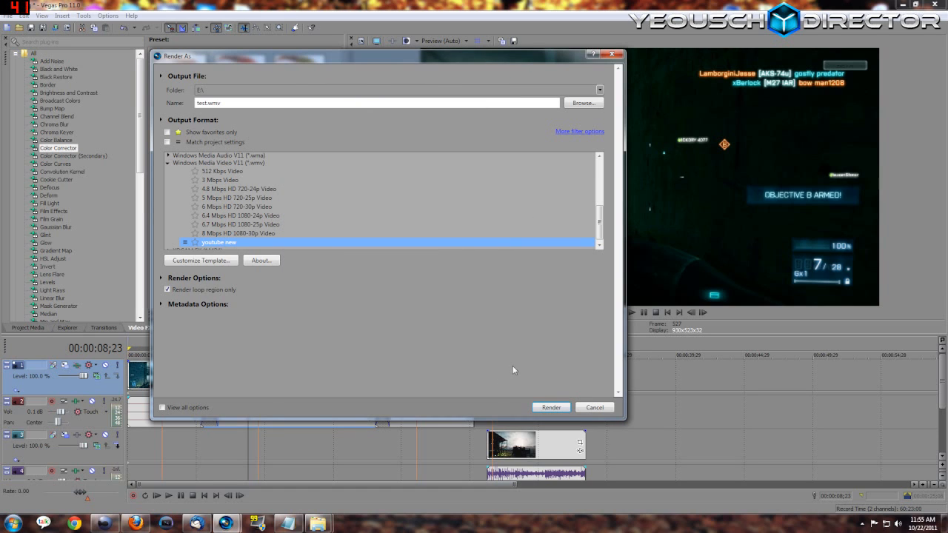
left_click(592, 407)
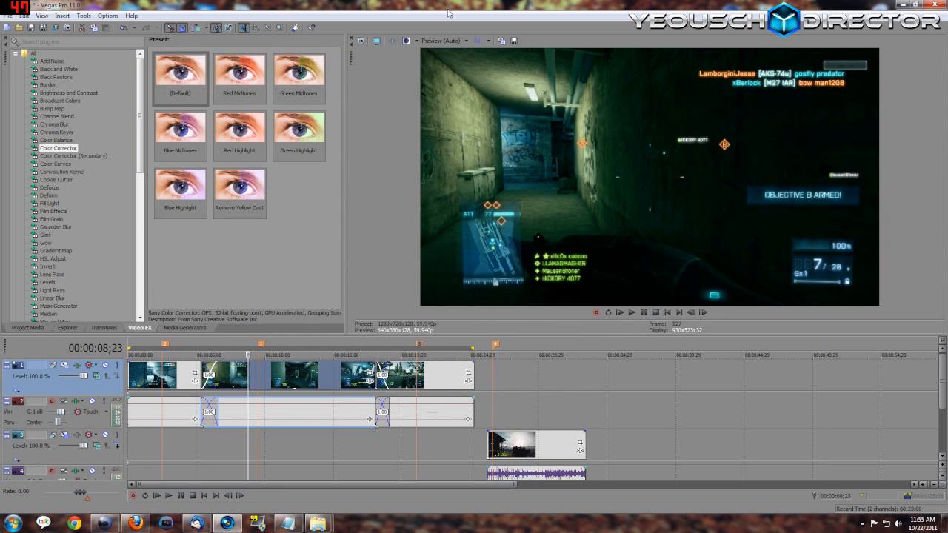